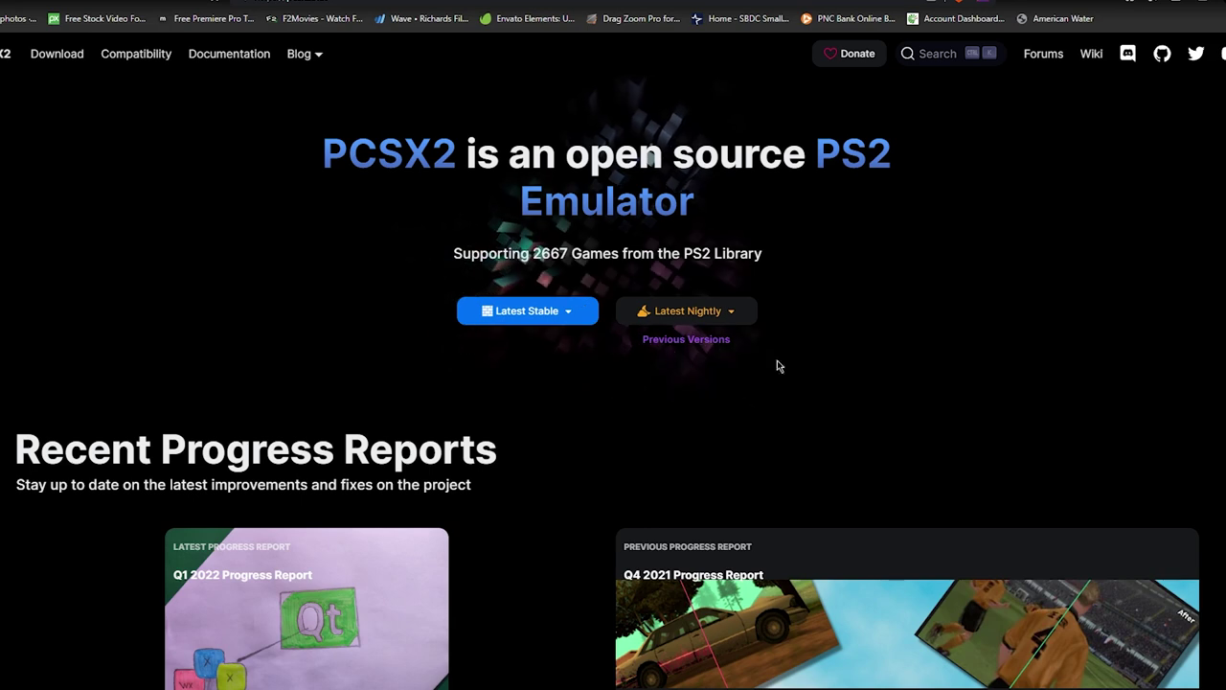
- Download the latest nightly Windows build of PCSX2, v1.7.5218, and save the 7Z file to Local Disk (E:)
click(711, 316)
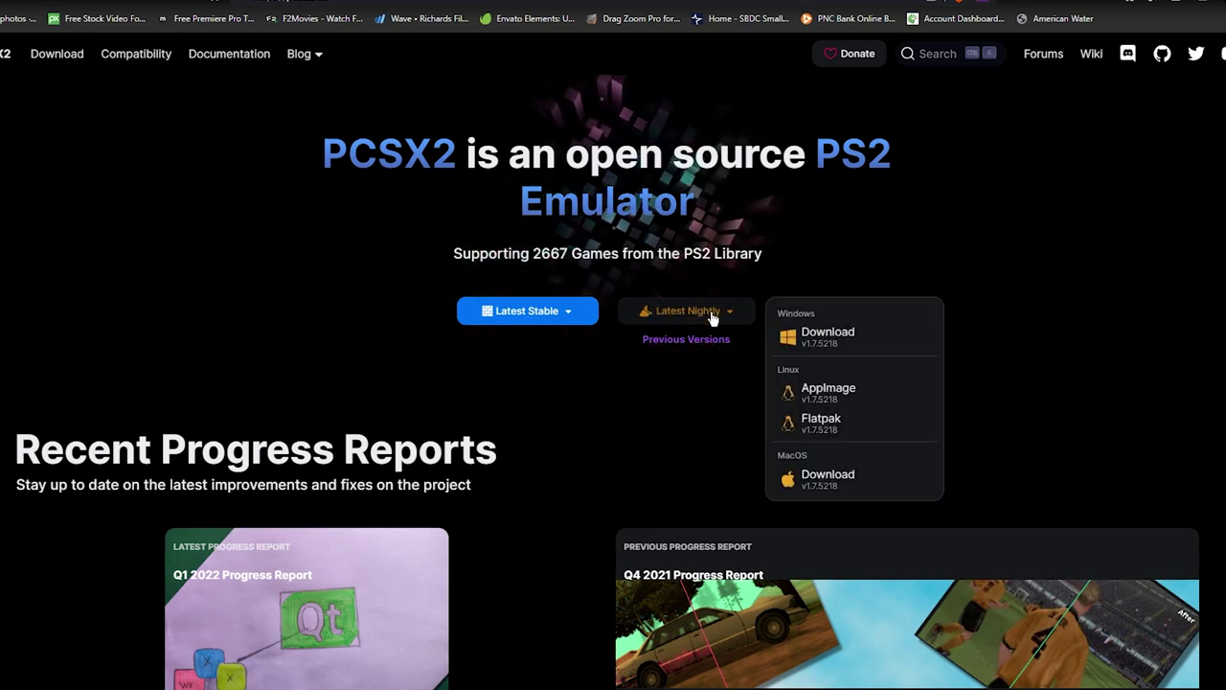
click(867, 338)
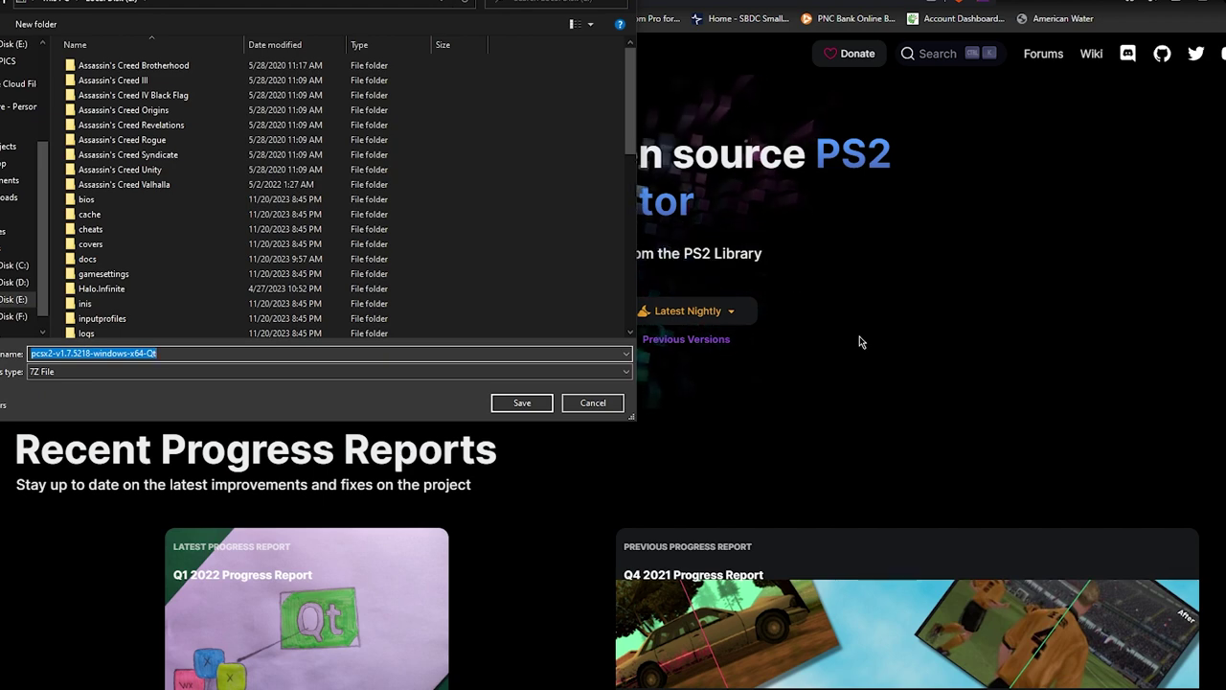
click(522, 402)
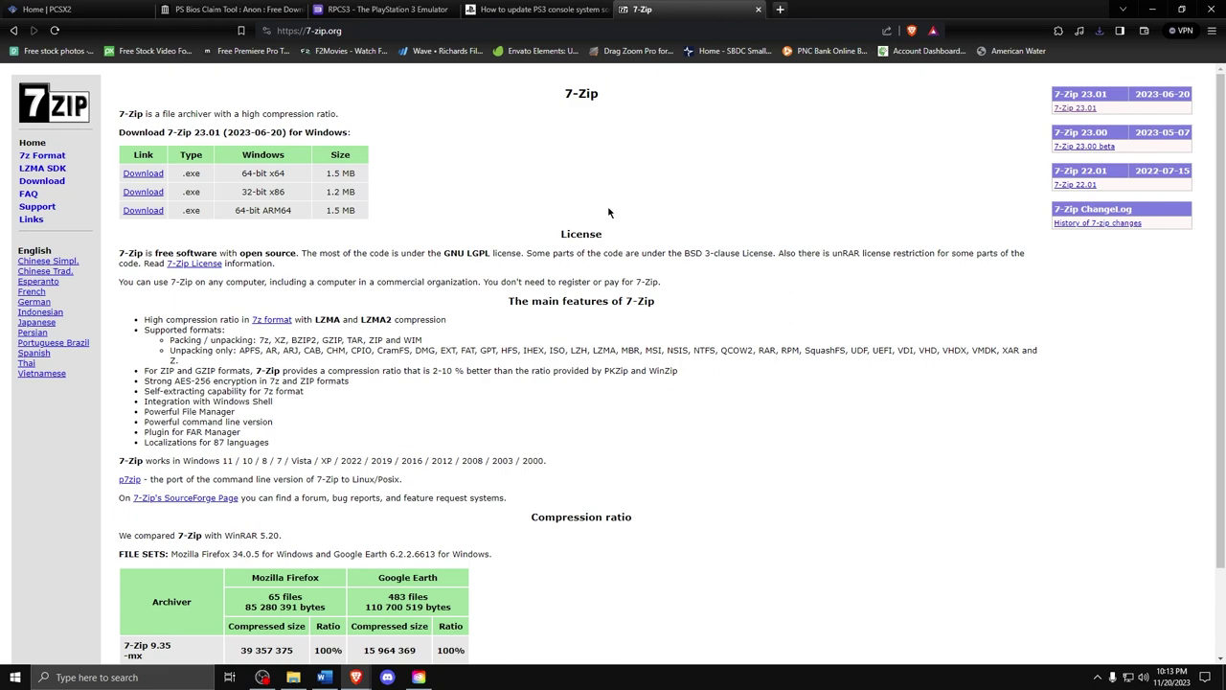
- Open the 7-Zip 23.01 release page, and extract pcsx2-v1.7.5218-windows-x64-Qt in place on Local Disk (E:) with 7-Zip
click(1071, 108)
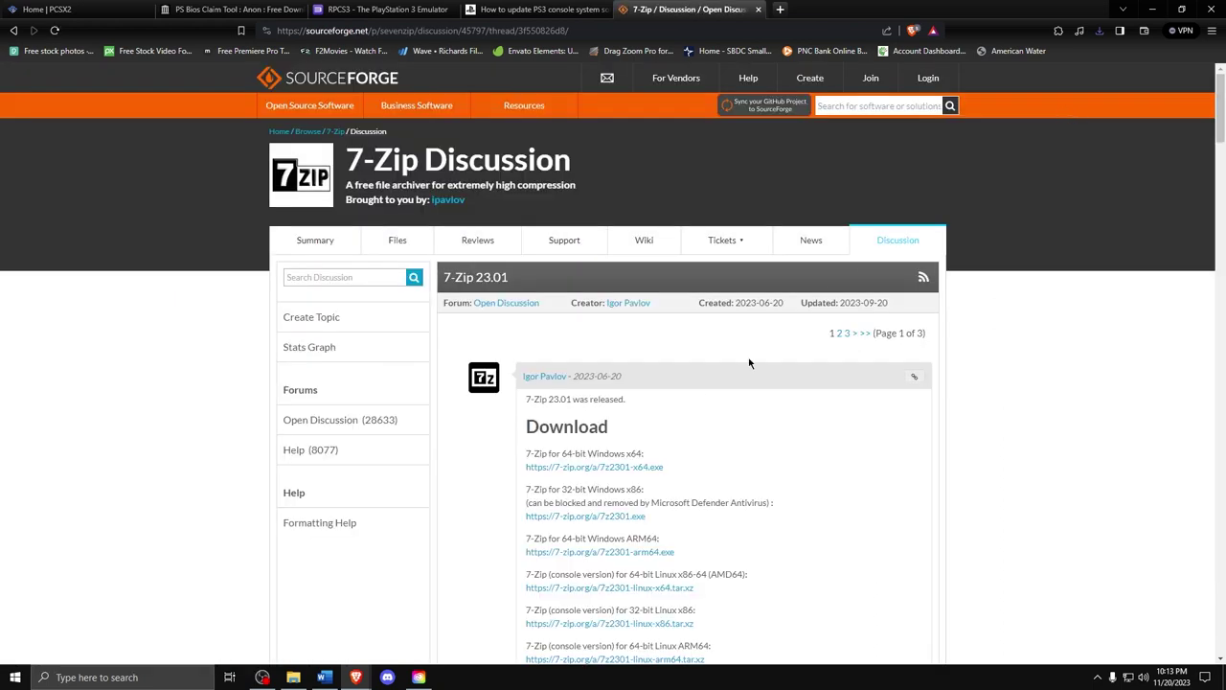
scroll(750, 363, down, 2)
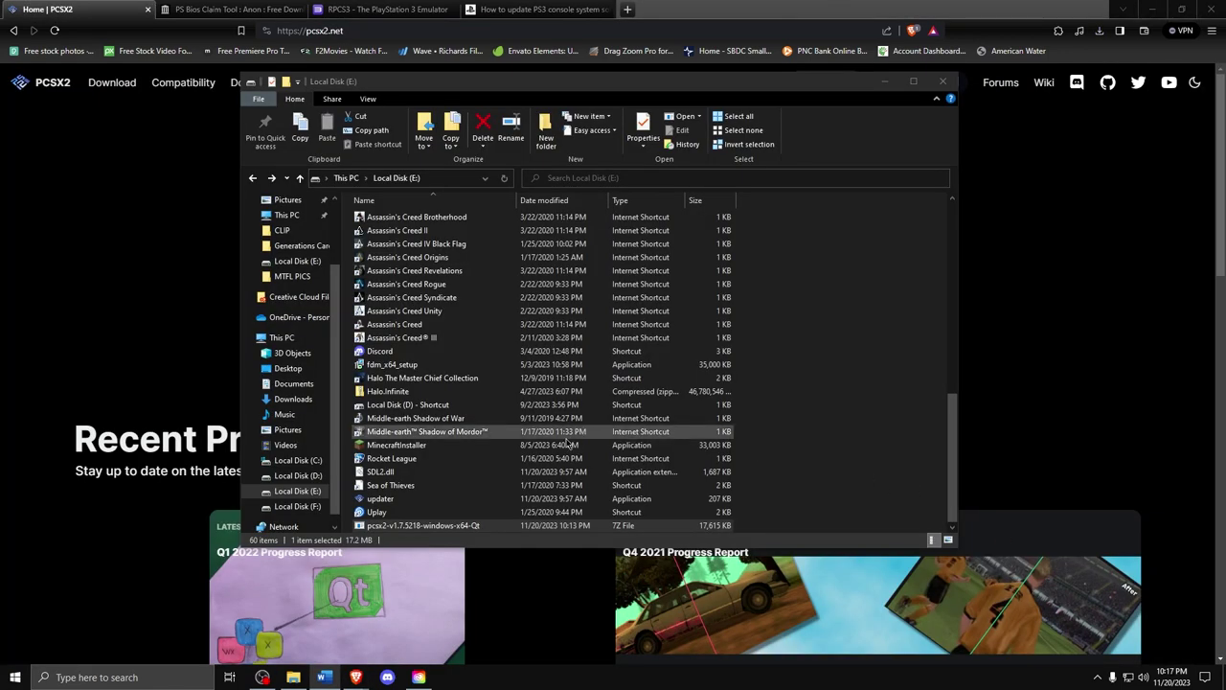
right_click(428, 528)
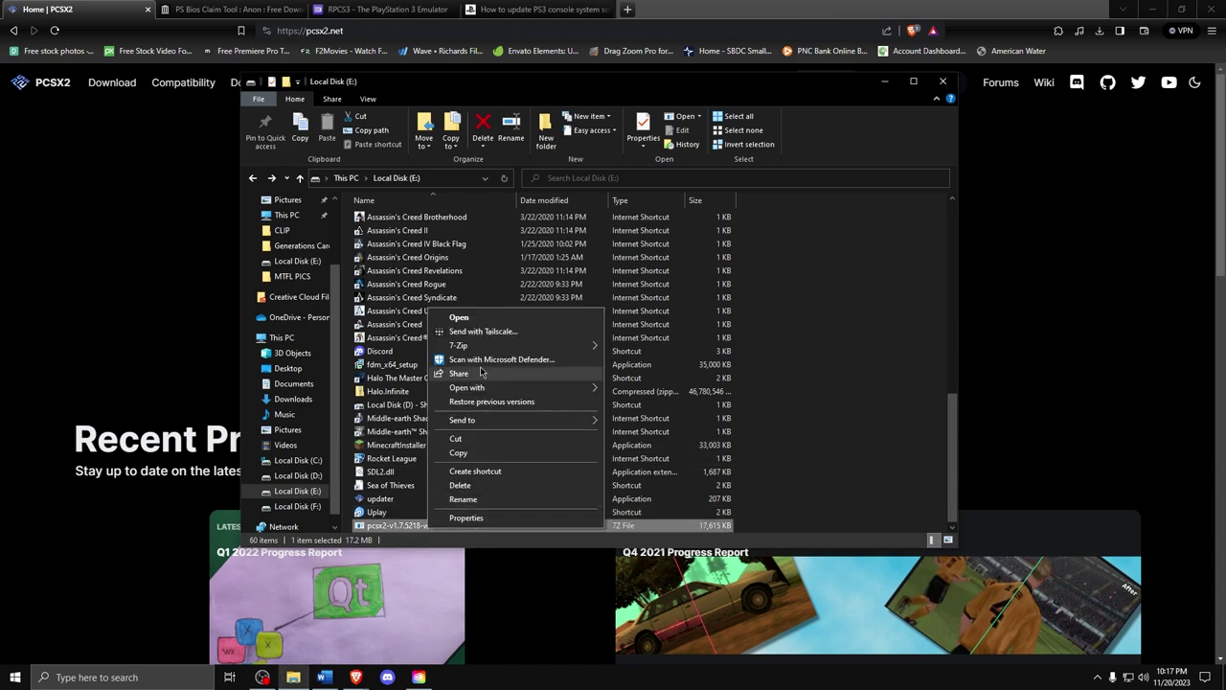
mouse_move(482, 346)
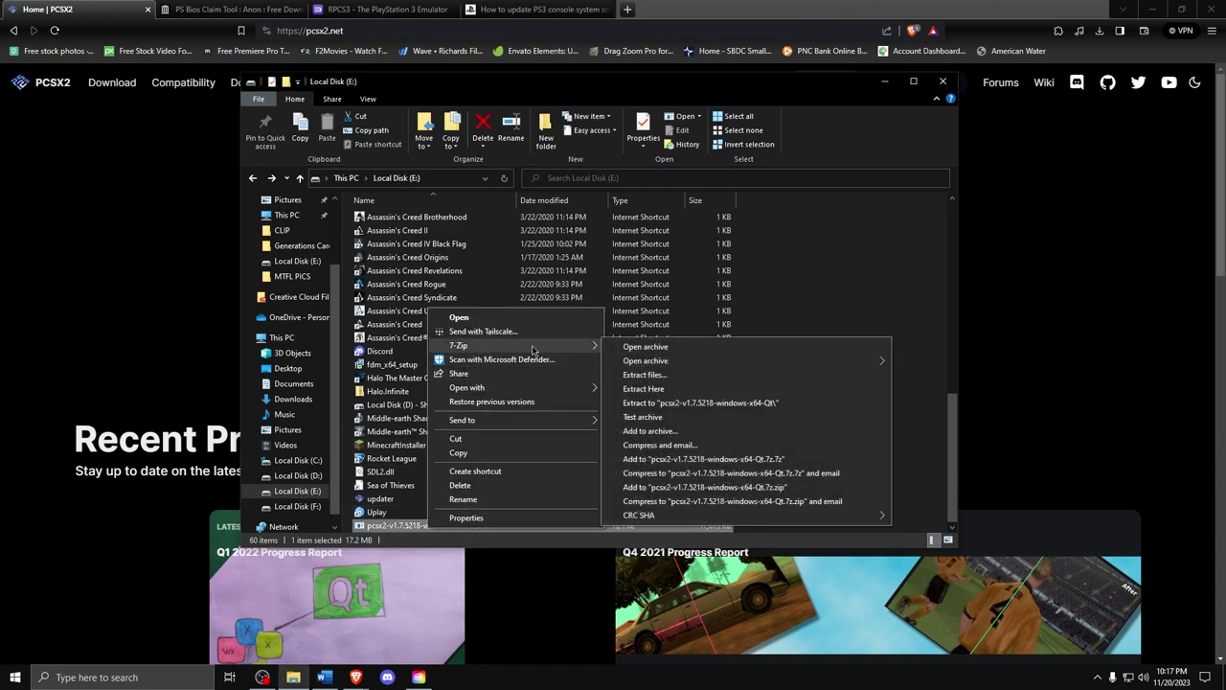
click(672, 388)
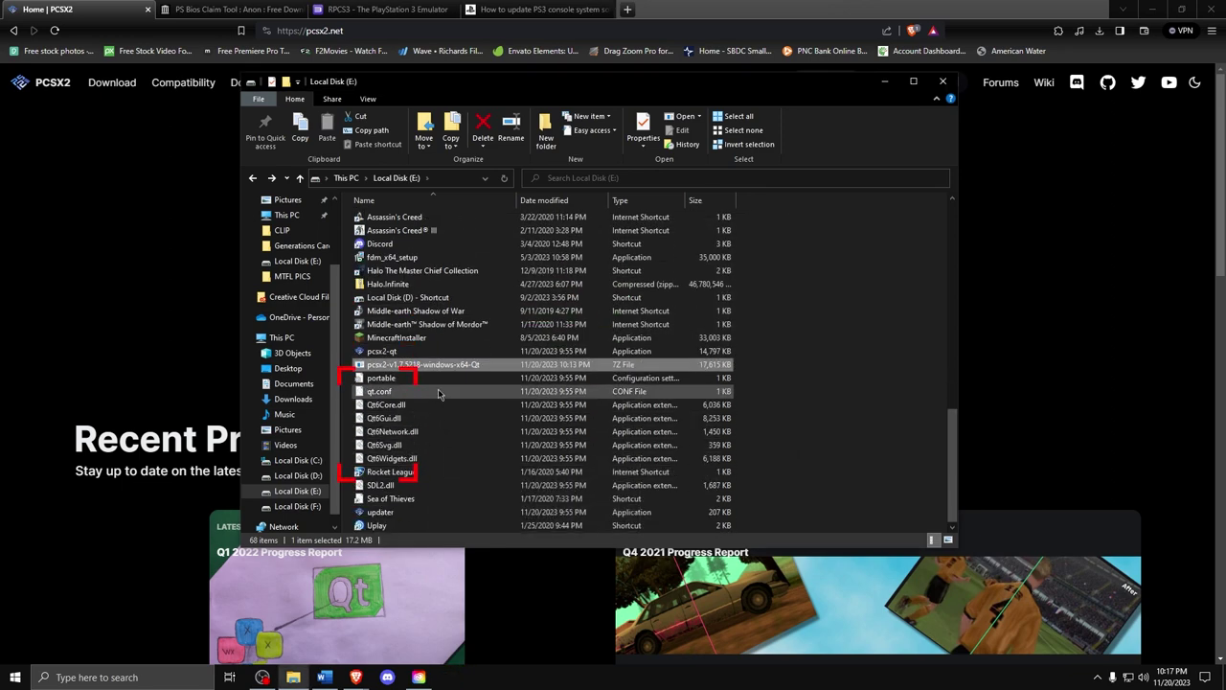
- Launch pcsx2-qt to check the BIOS directory in the setup wizard, and close the wizard and the file window
double_click(392, 352)
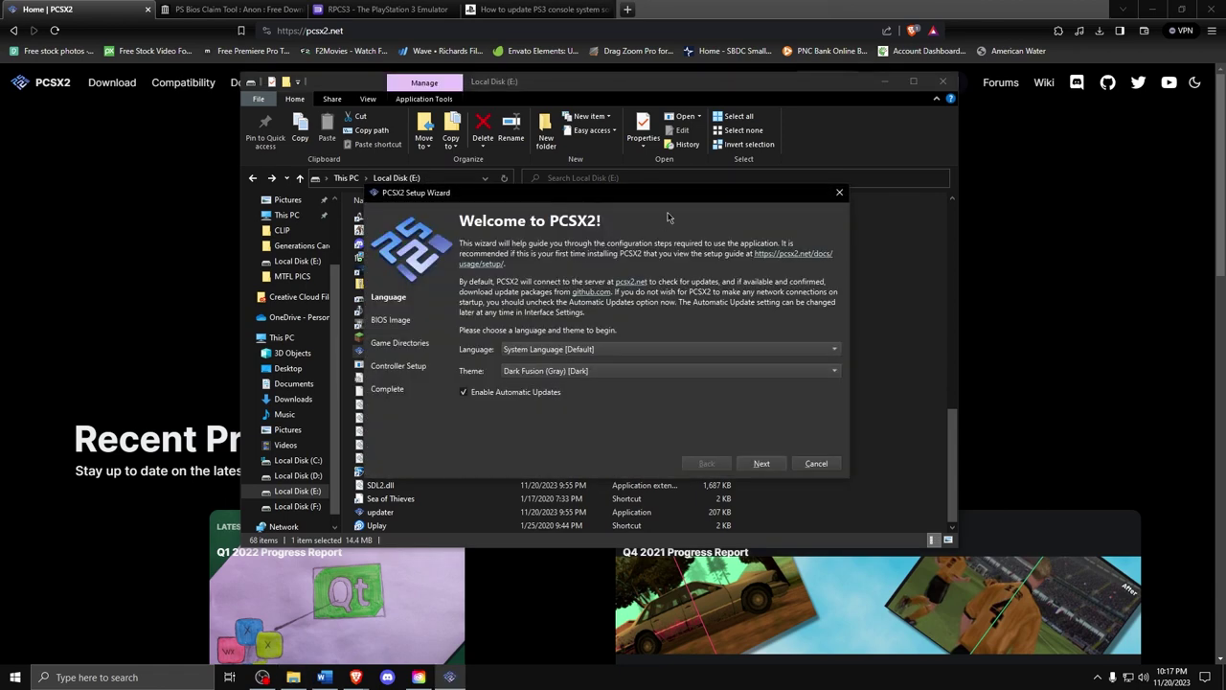
click(762, 463)
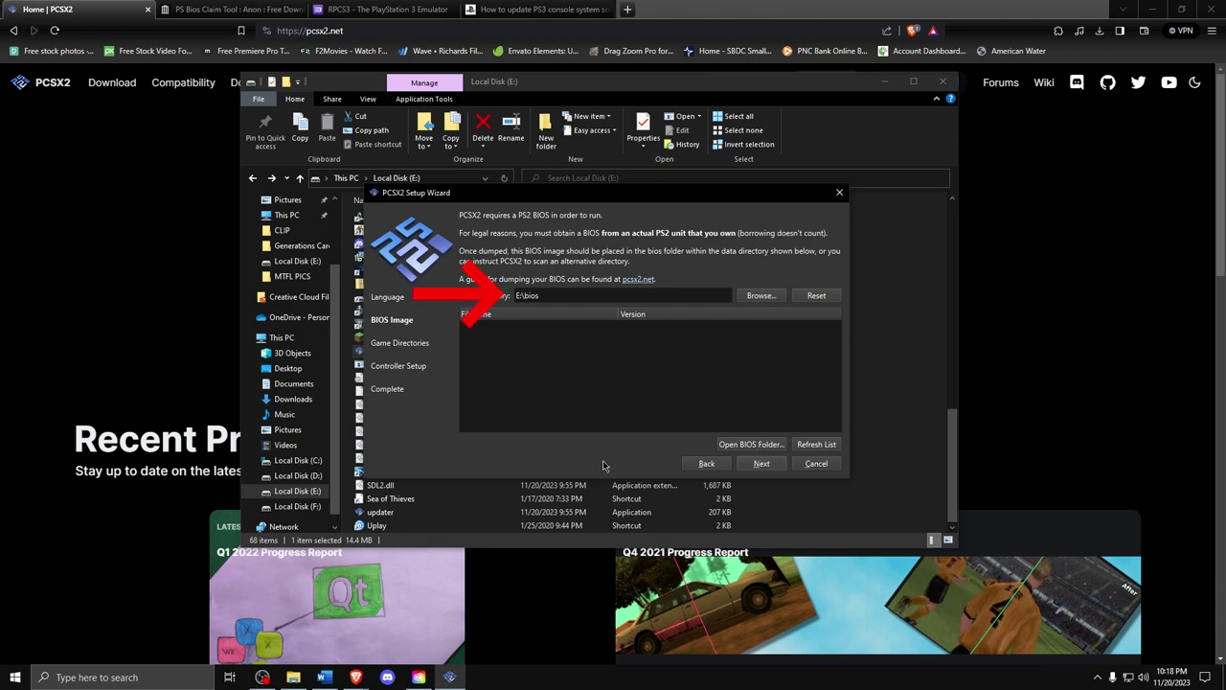
click(816, 463)
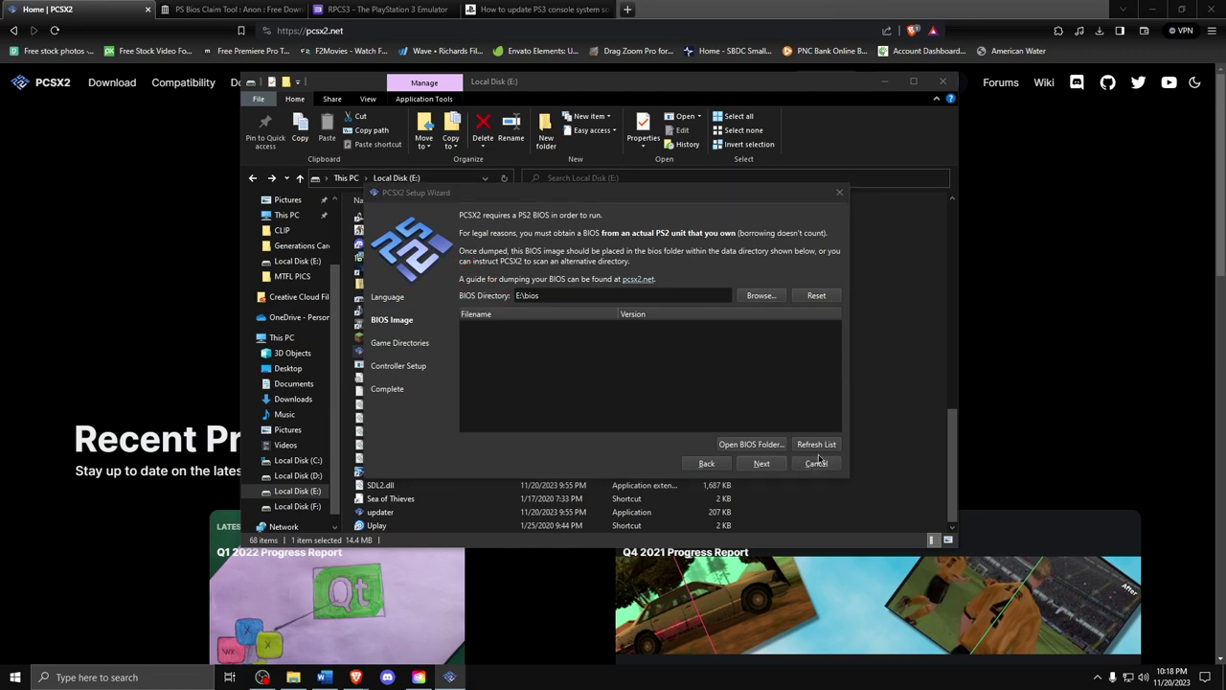
click(671, 360)
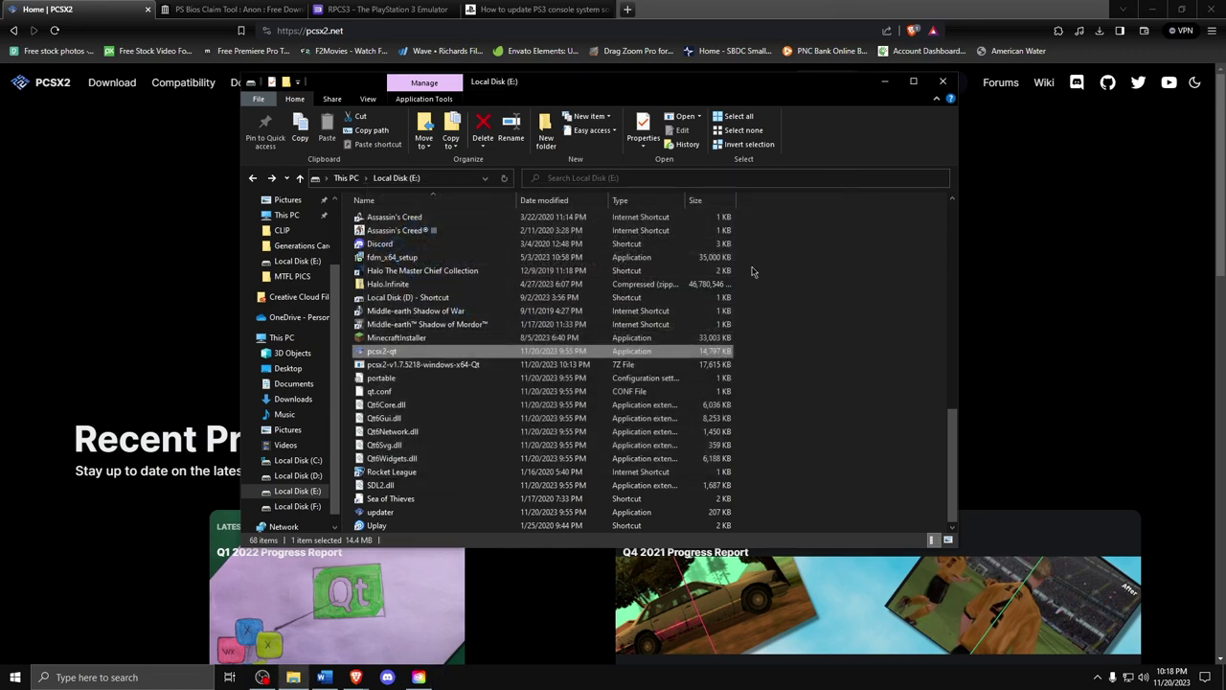
click(881, 83)
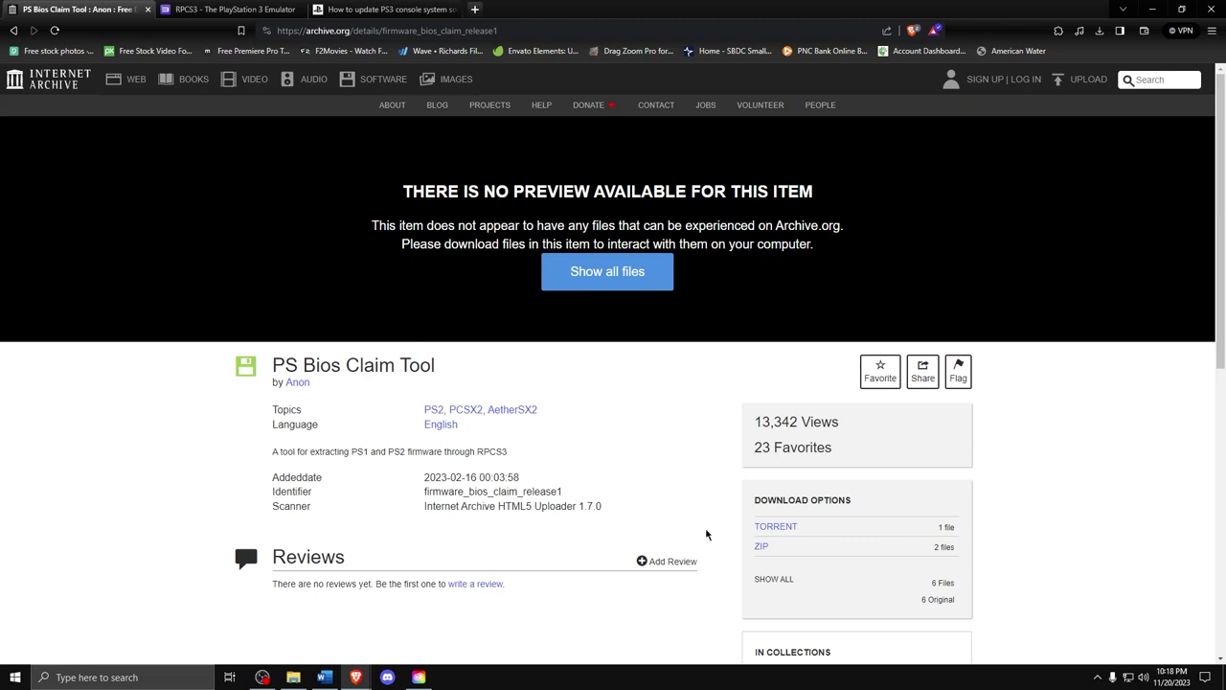
- Download the PS Bios Claim Tool file firmware_bios_claim_release1.zip and the latest Windows build of RPCS3
click(763, 550)
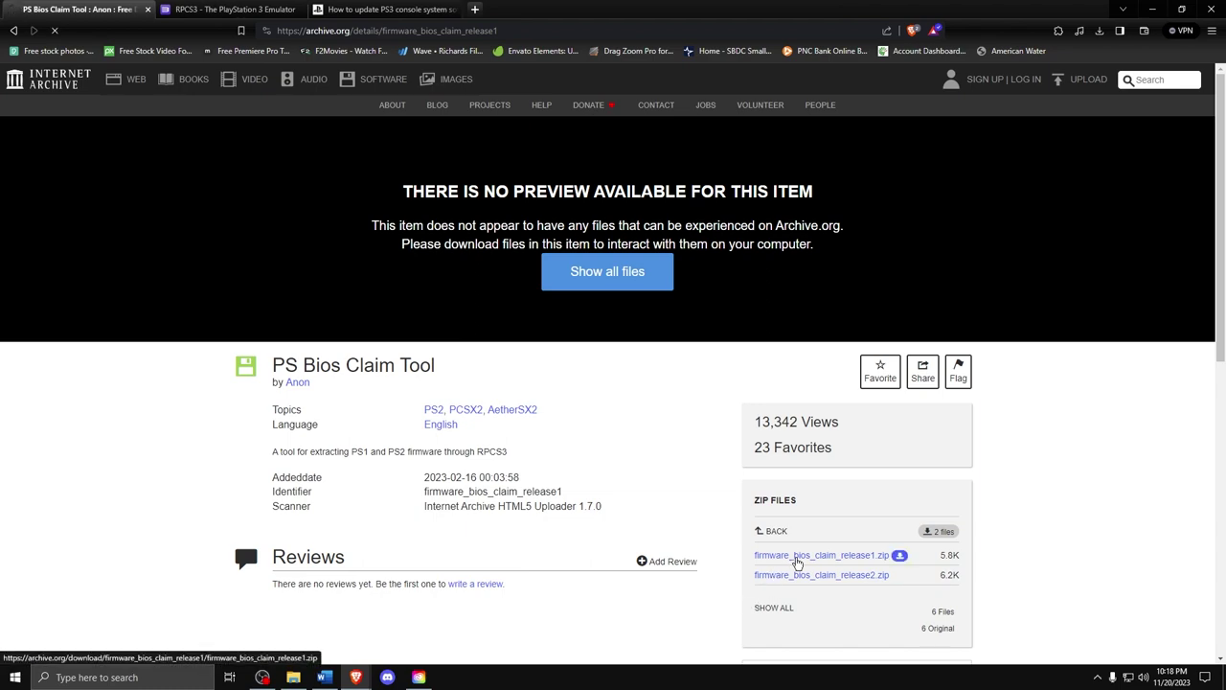
key(ctrl+Tab)
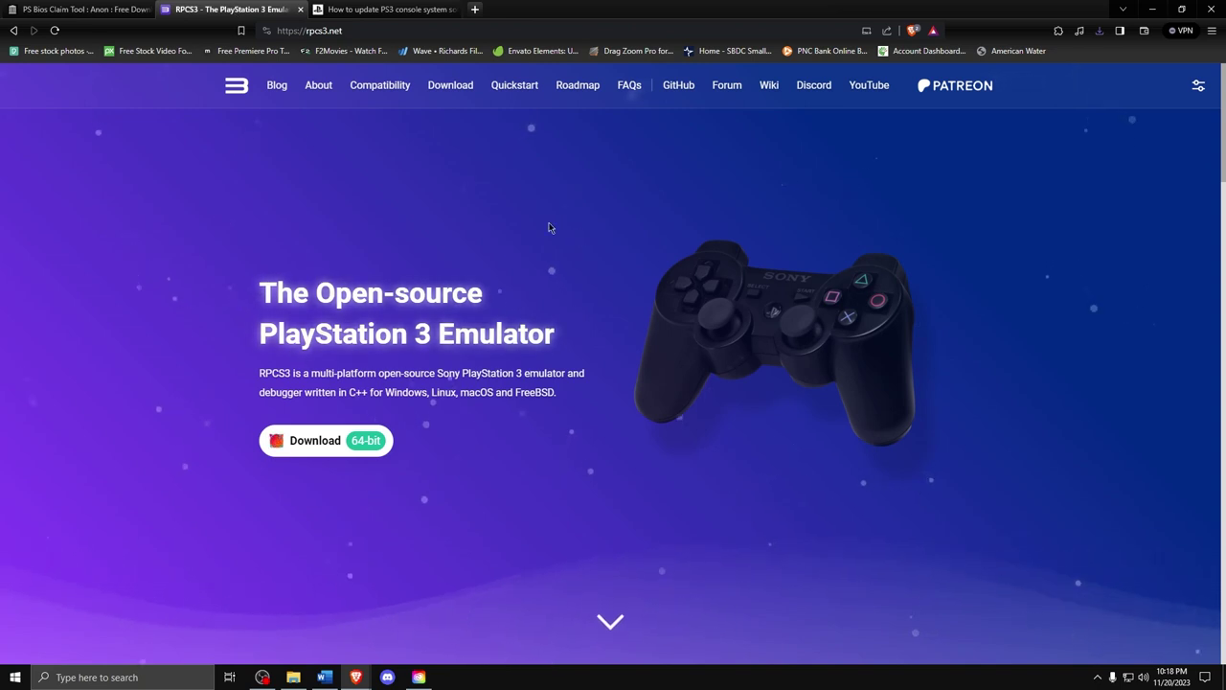
click(330, 441)
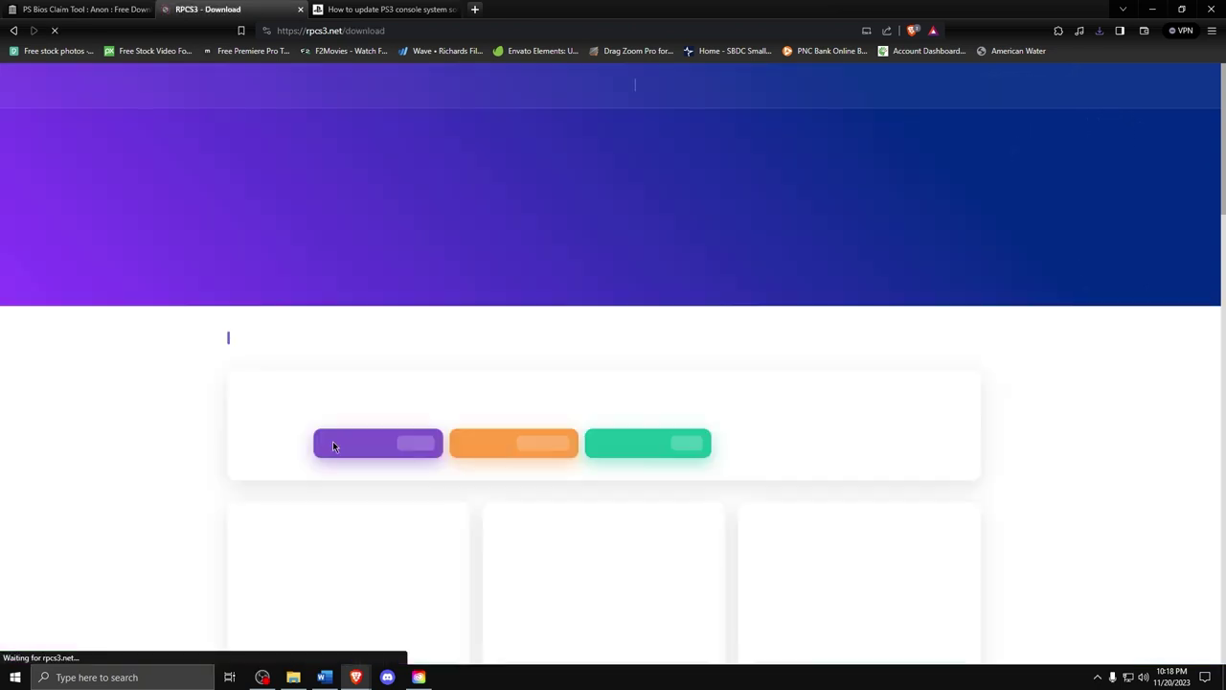
scroll(172, 371, down, 3)
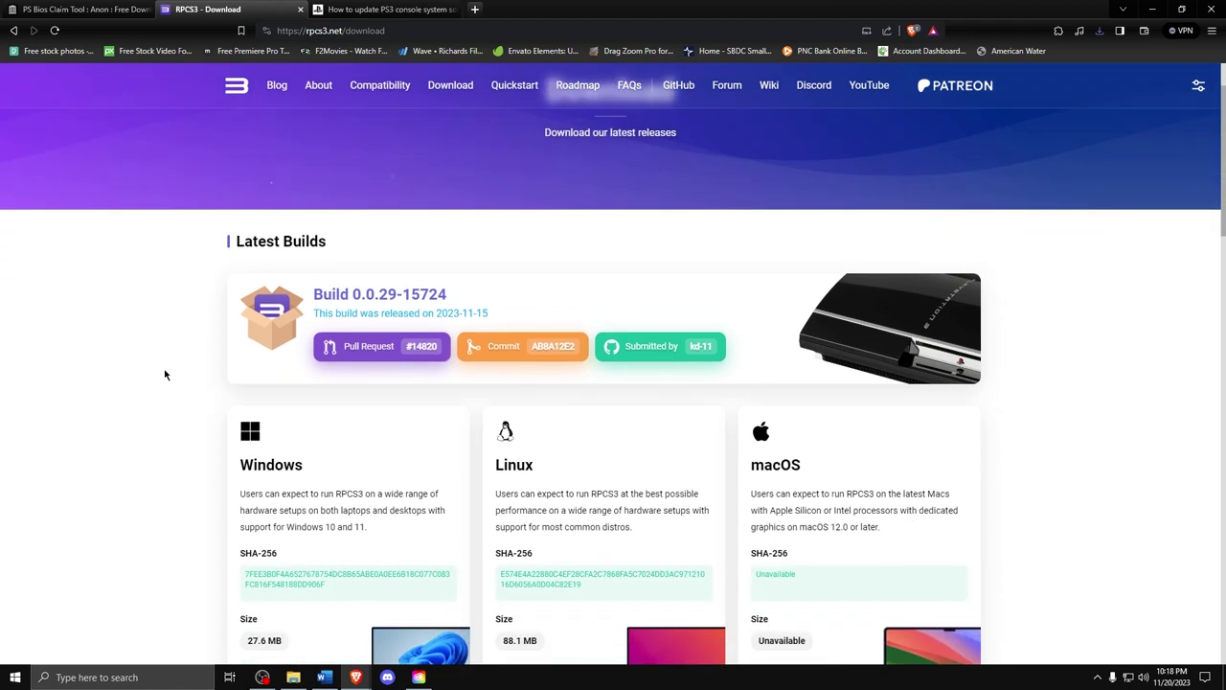
scroll(164, 375, down, 1)
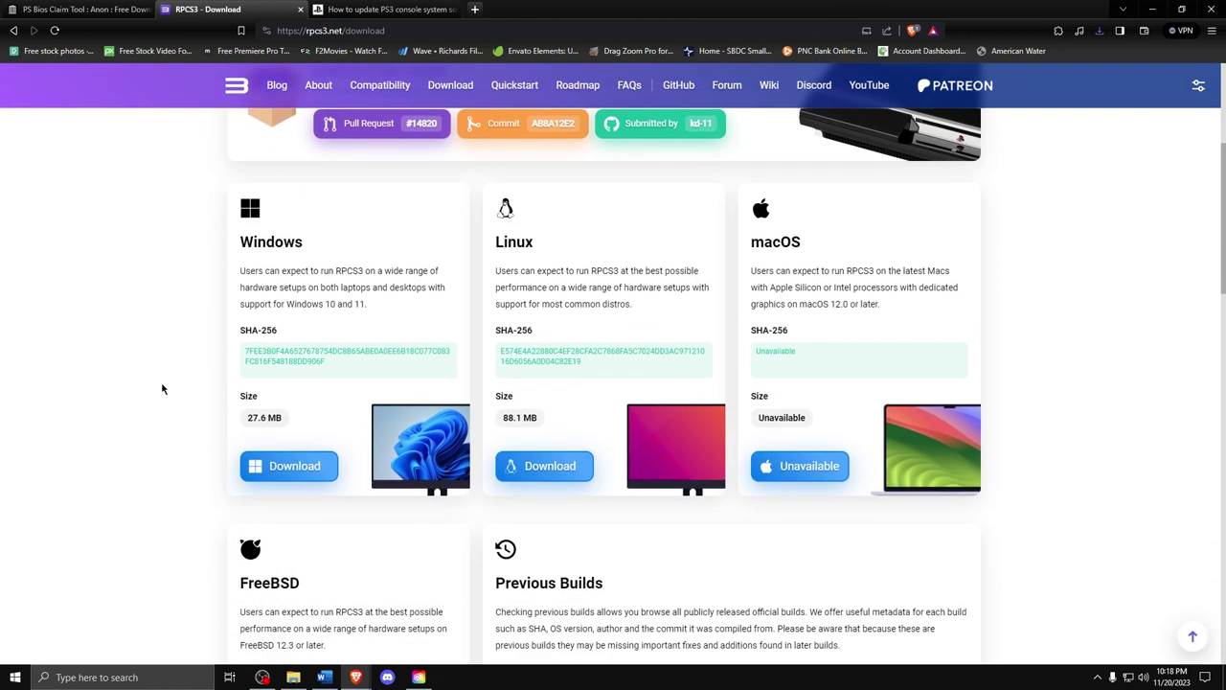
click(276, 467)
- Look through the PlayStation PS3 system software update page for the section on reinstalling with a computer
click(368, 12)
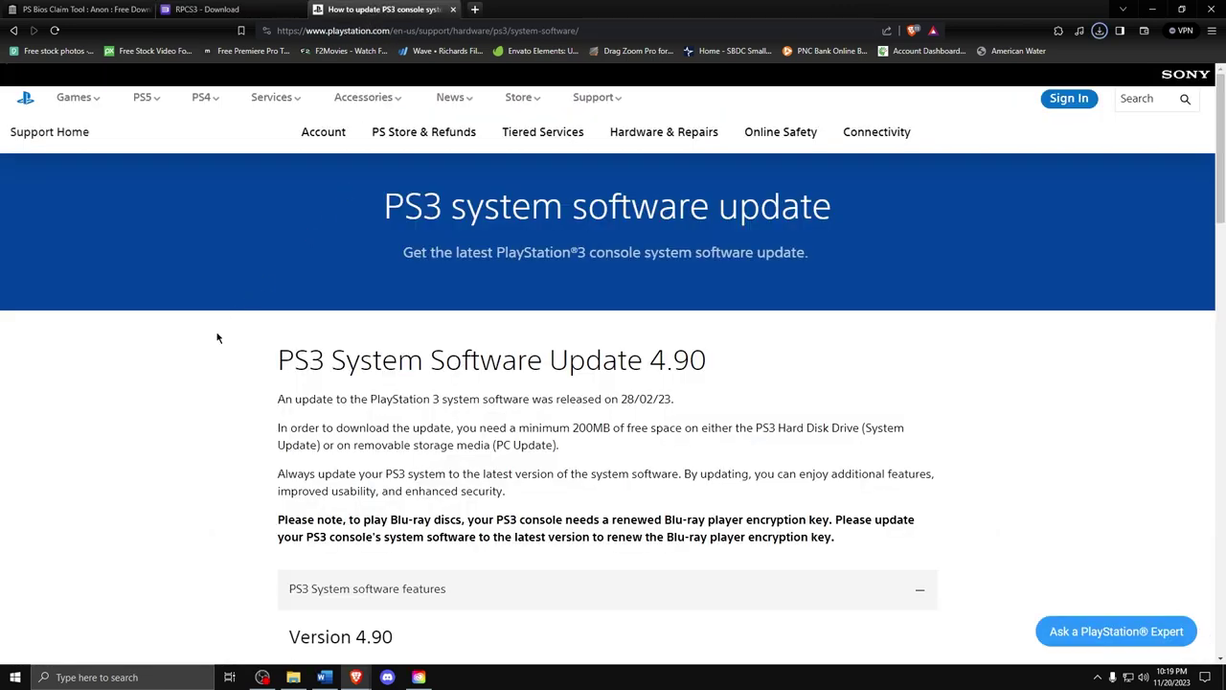
scroll(216, 361, down, 3)
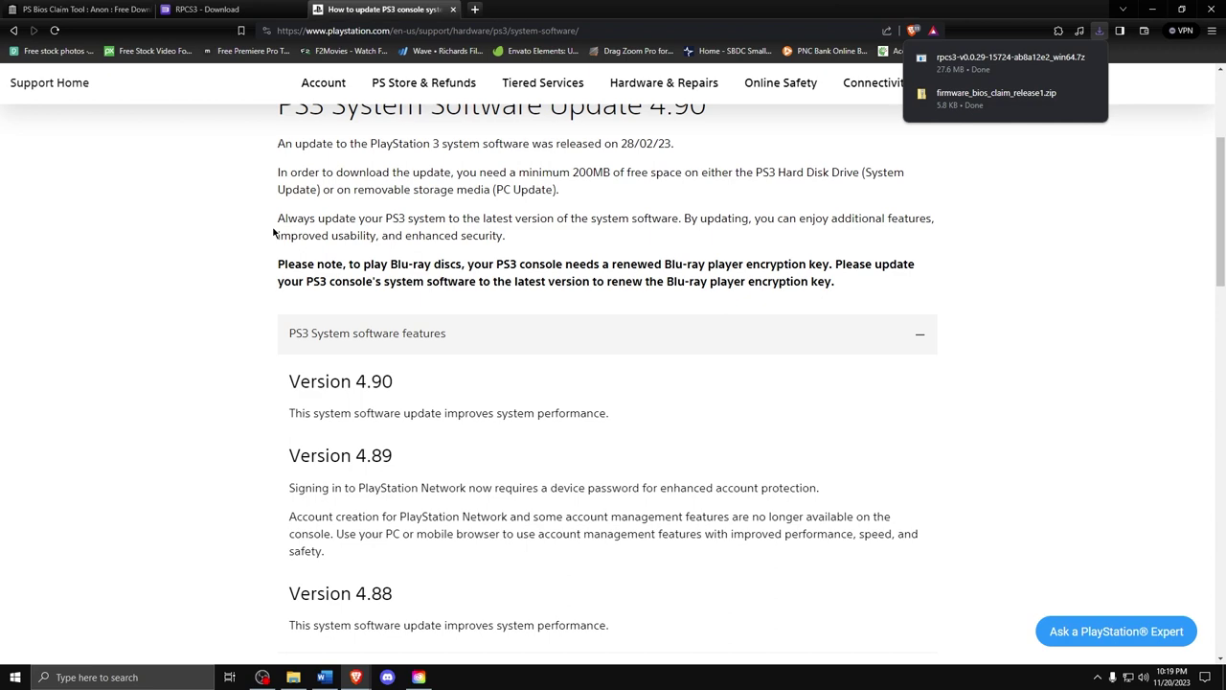
scroll(273, 233, down, 3)
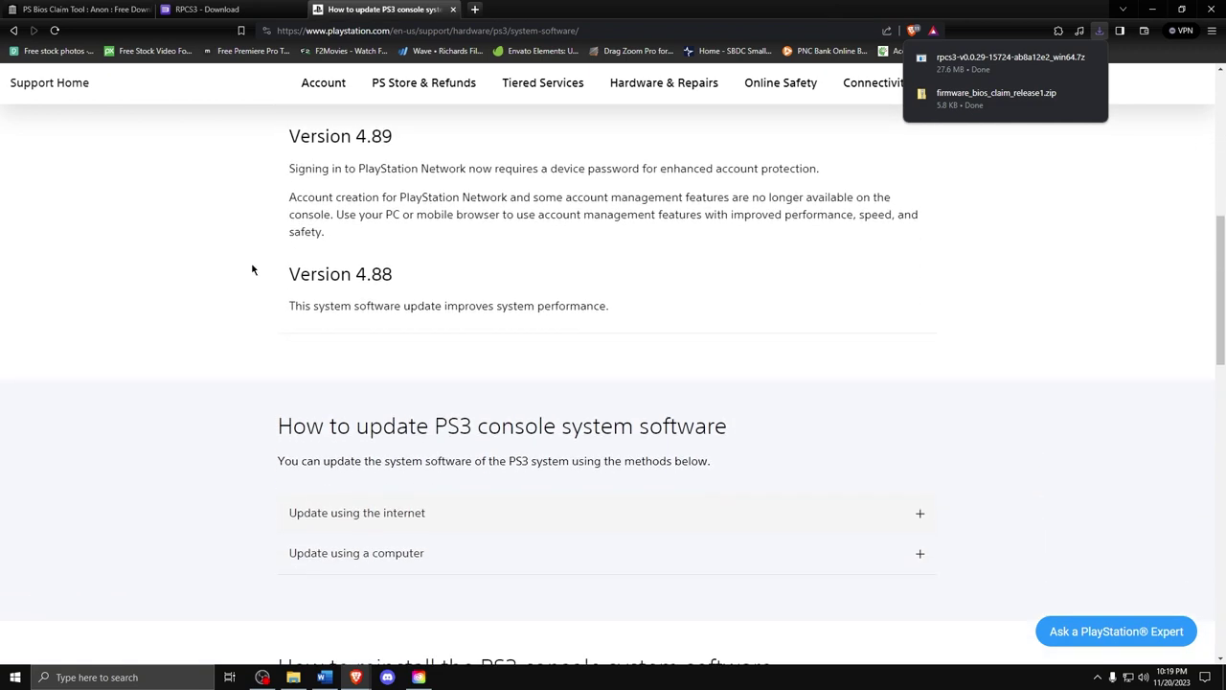
scroll(253, 271, down, 5)
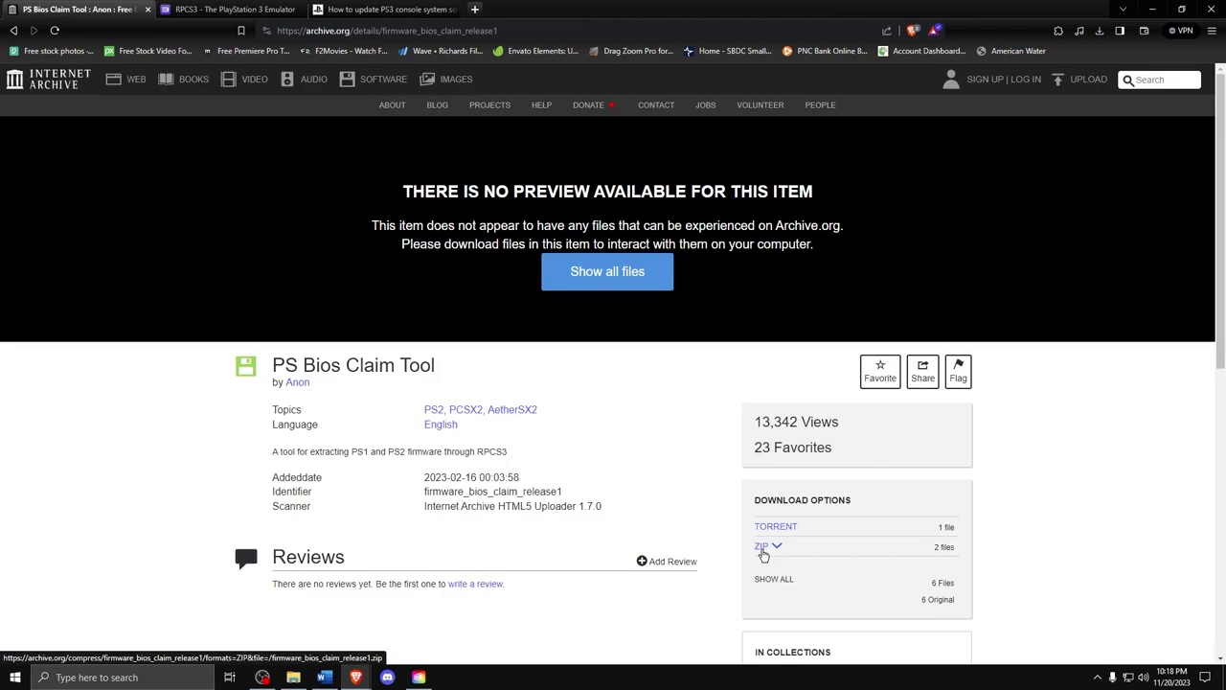
- Download firmware_bios_claim_release1.zip from the Internet Archive page, and open the latest builds on the RPCS3 download page
click(762, 547)
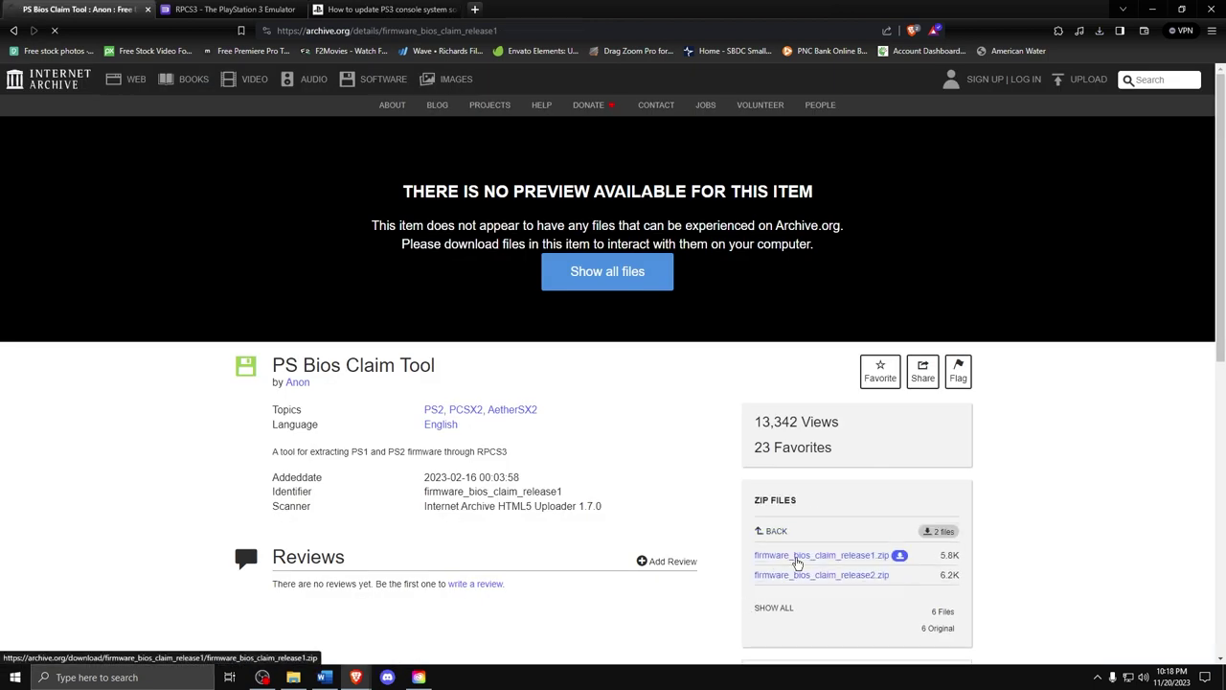
click(797, 562)
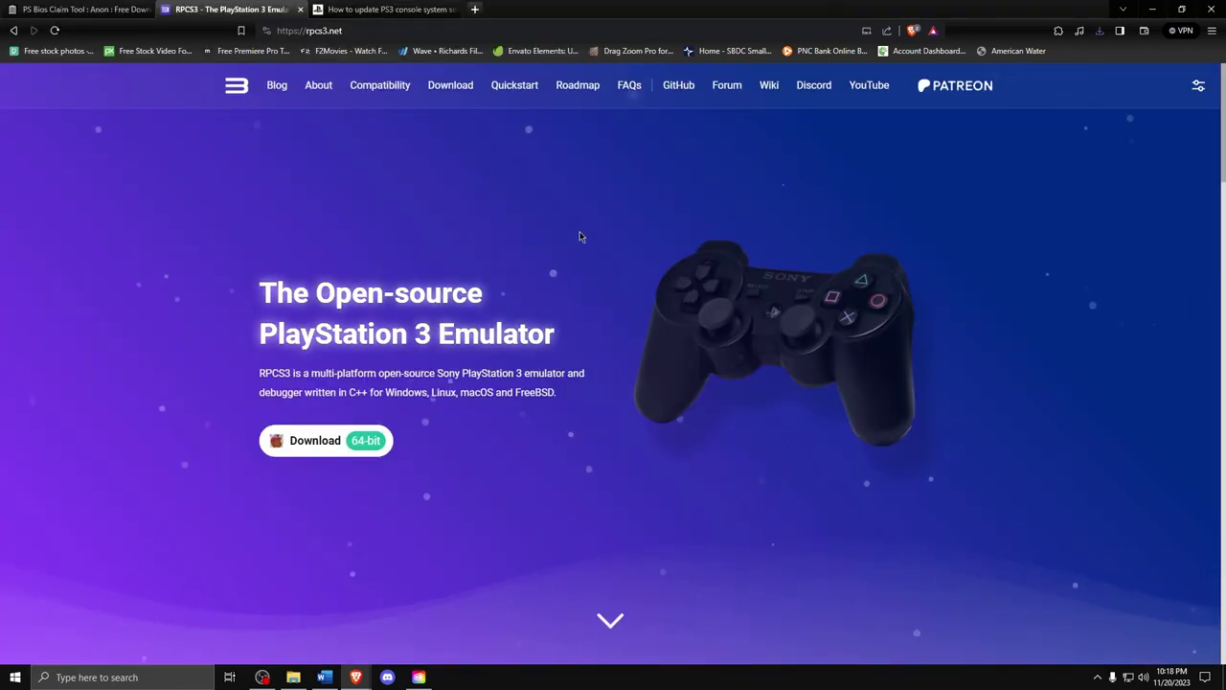
click(335, 443)
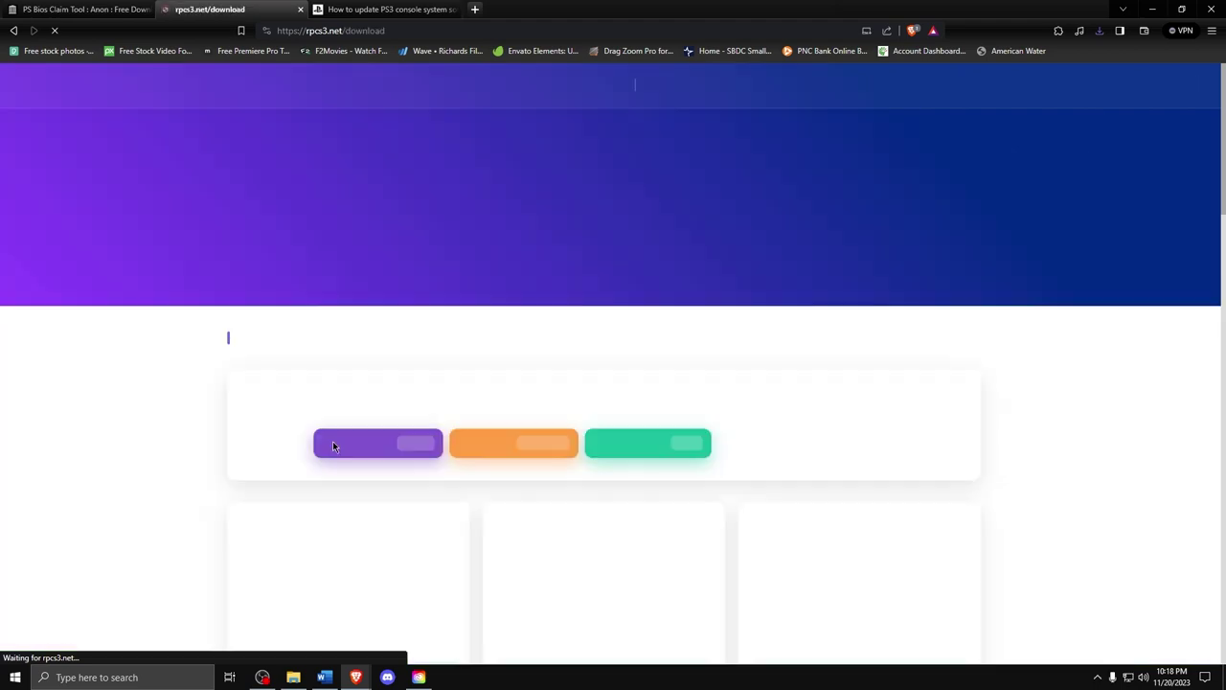
scroll(164, 375, down, 3)
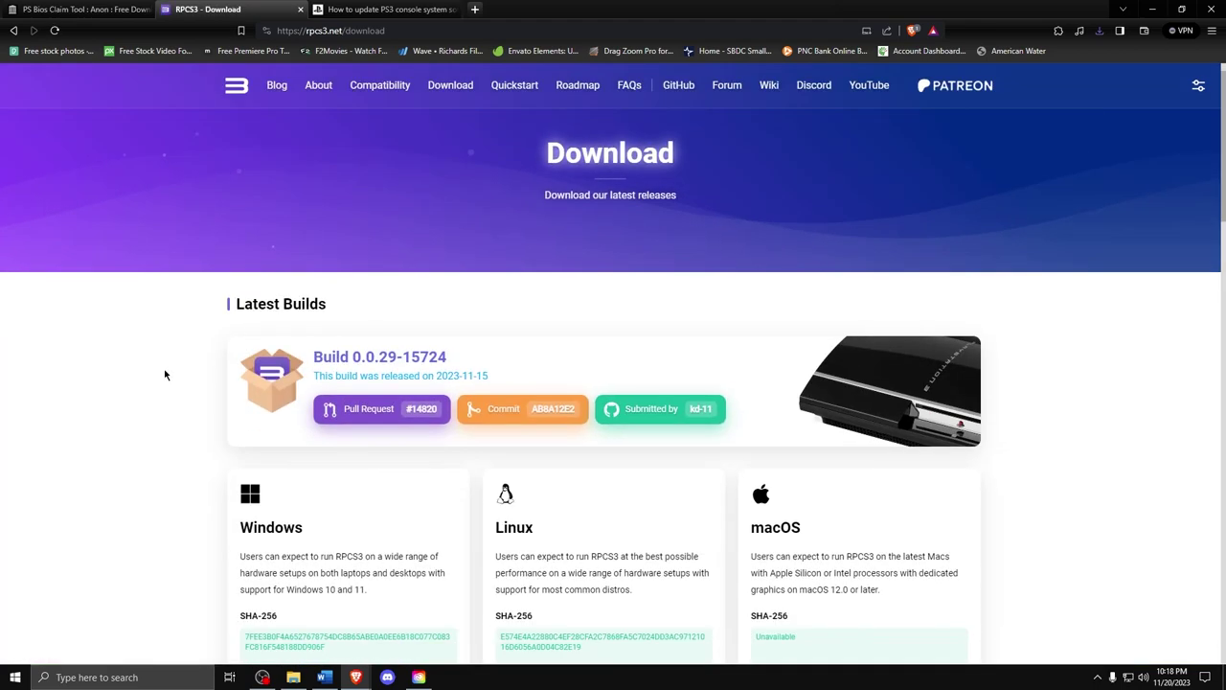
scroll(165, 375, down, 1)
- Save the PS3 update file from the PlayStation support page as PS3UPDAT in the User folder on Local Disk (D:)
key(ctrl+Tab)
scroll(252, 265, down, 2)
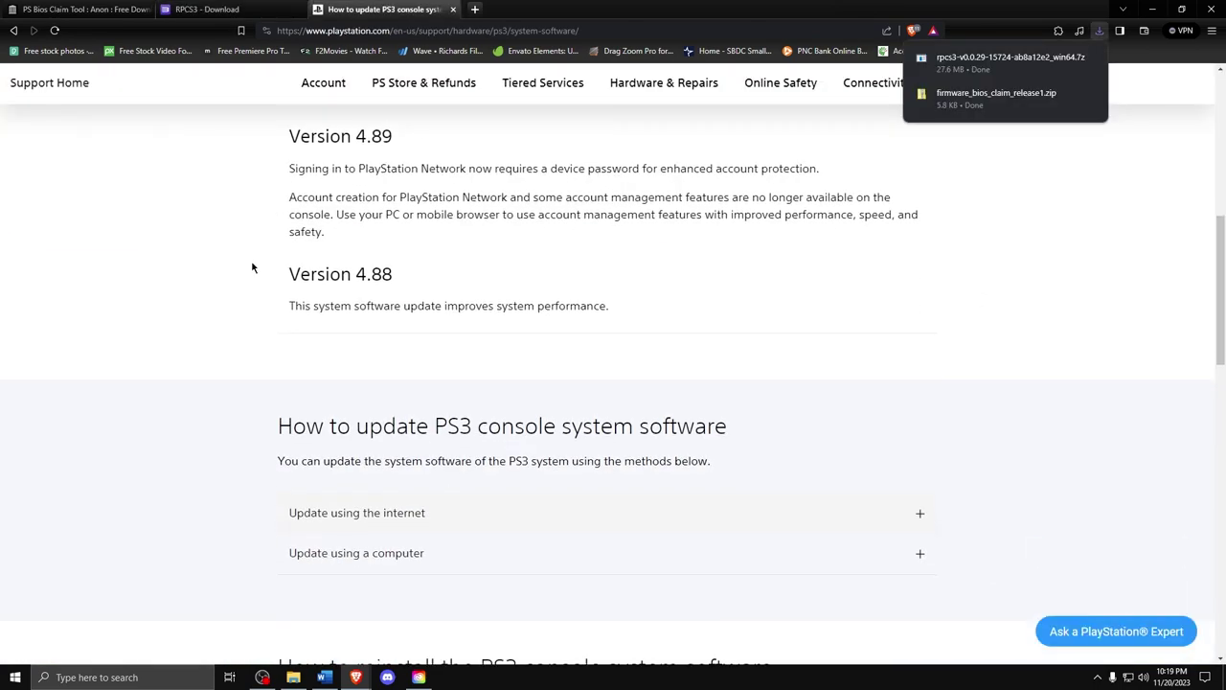
scroll(252, 269, down, 5)
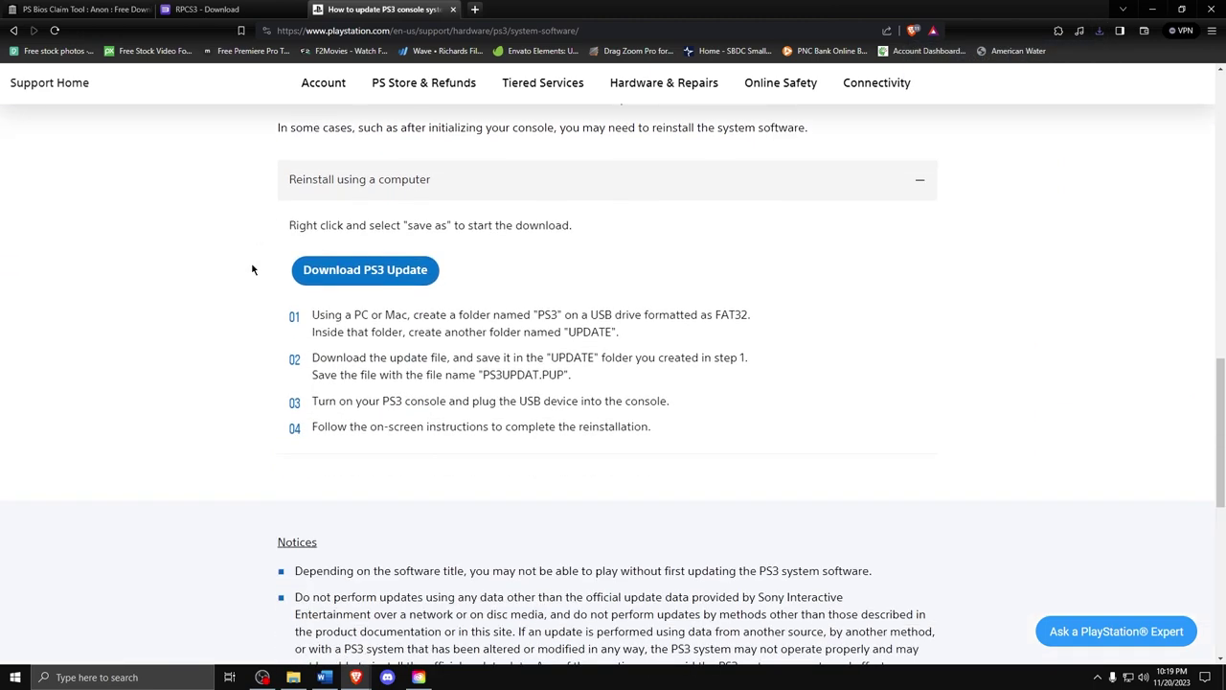
right_click(358, 269)
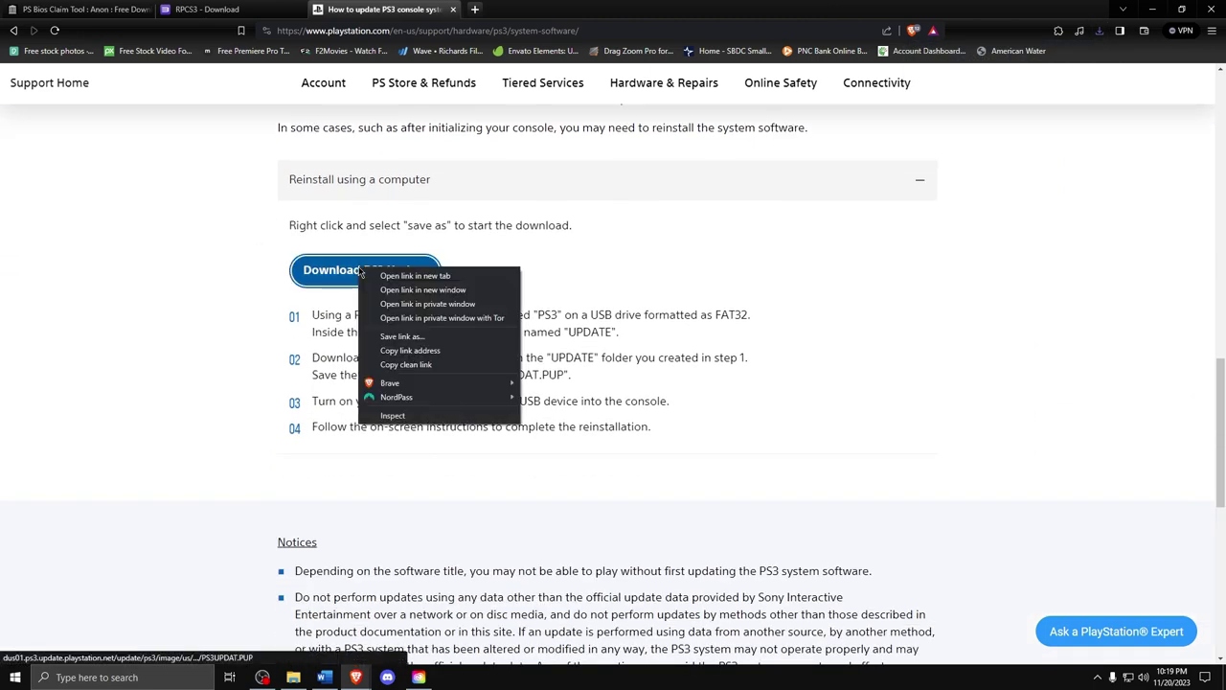
click(407, 338)
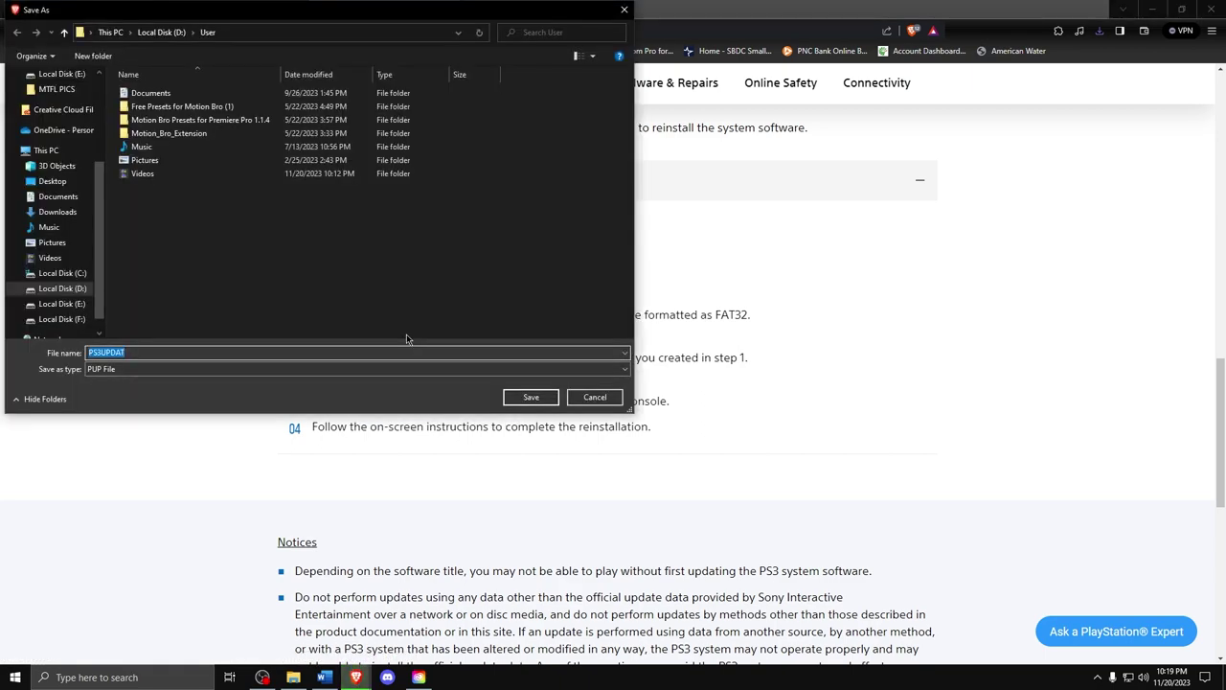
click(518, 399)
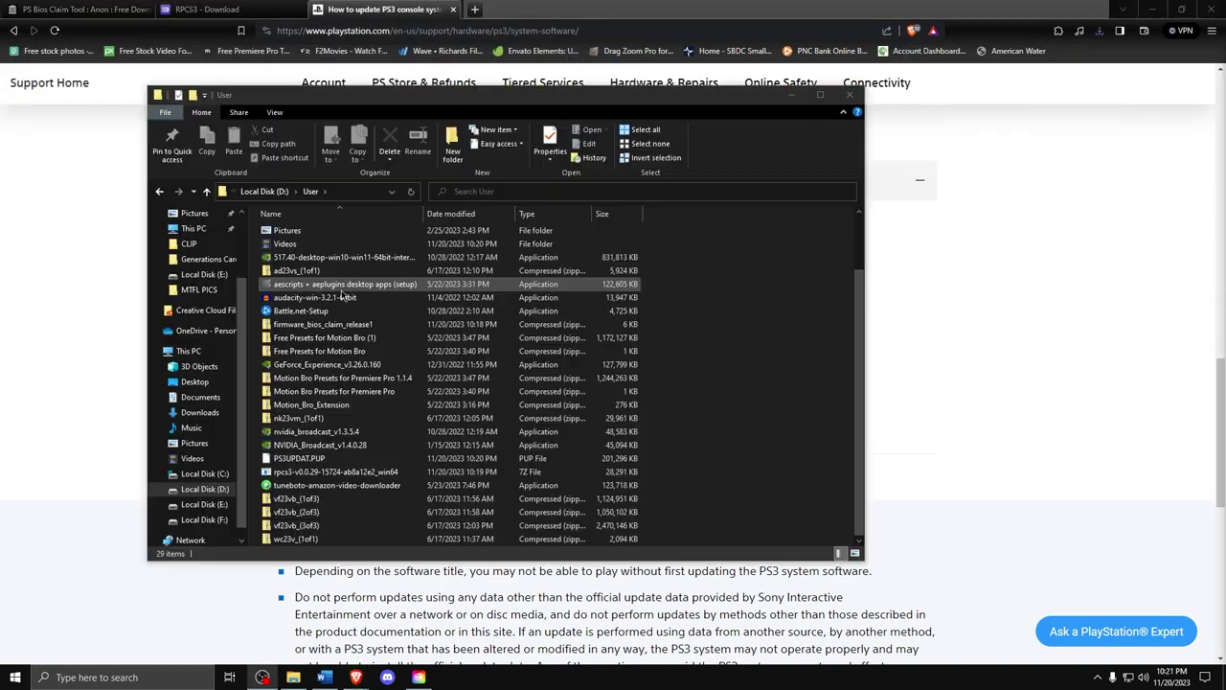
- Extract firmware_bios_claim_release1 in place in the User folder with 7-Zip, and open the archive down to its linux and windows folders
click(308, 329)
right_click(308, 330)
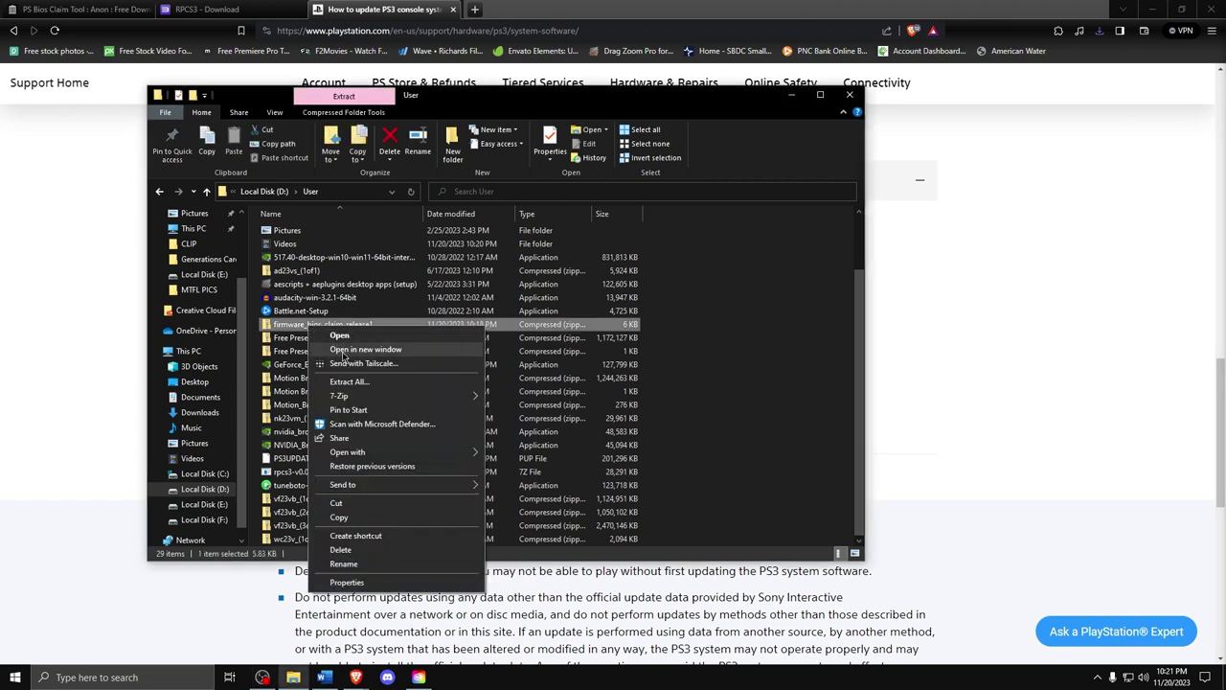
mouse_move(371, 399)
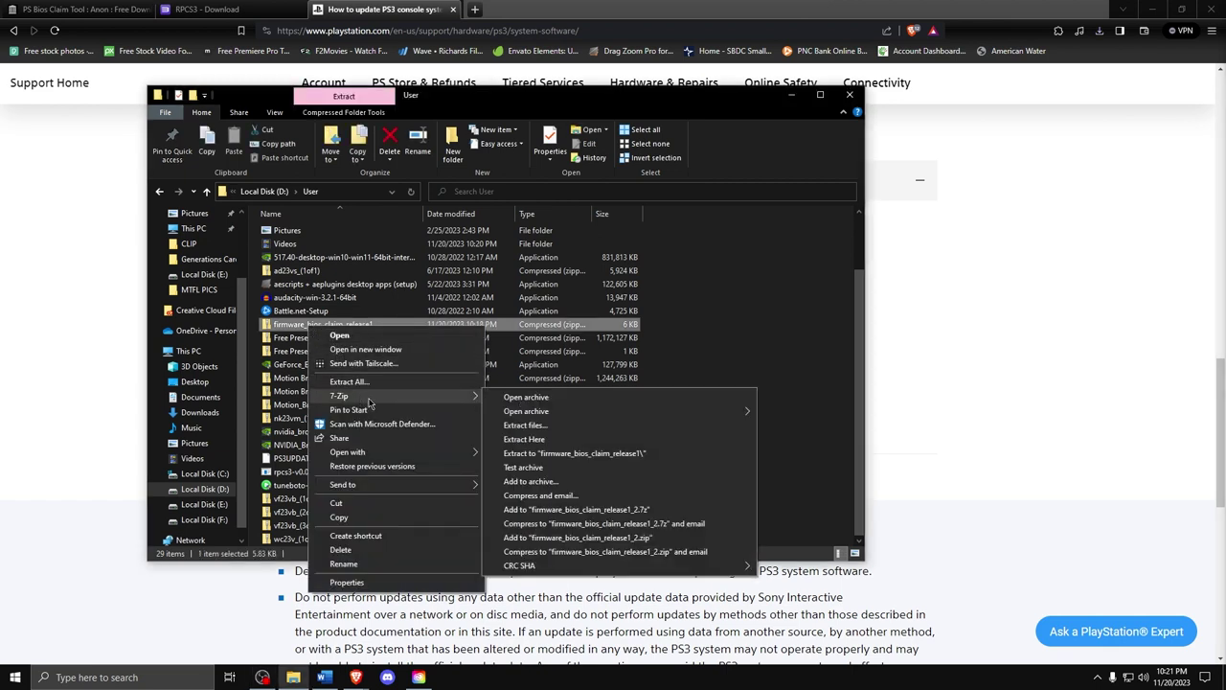
click(524, 440)
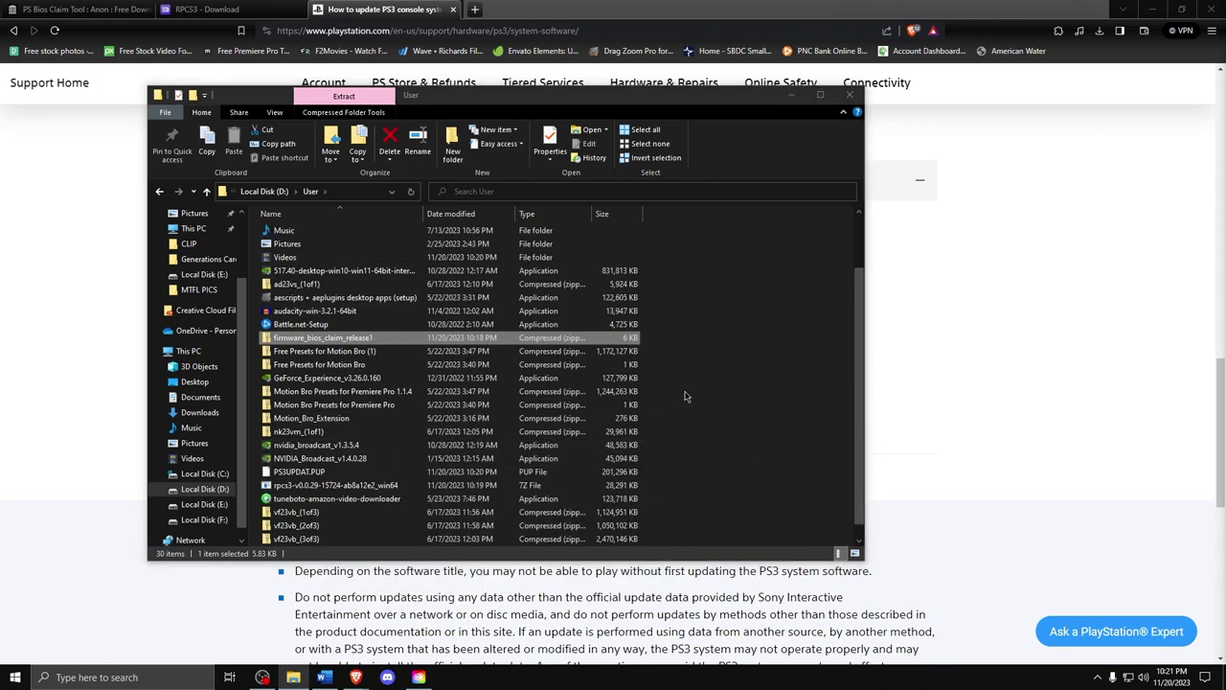
double_click(383, 338)
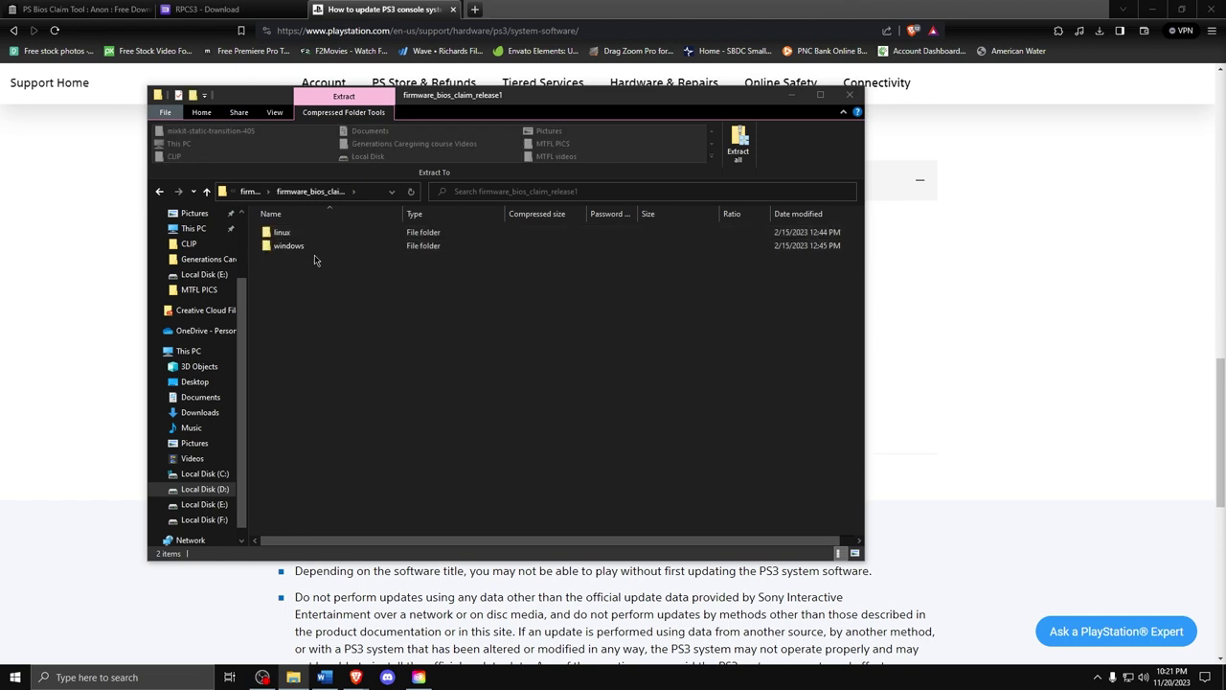
- Open the windows folder of the firmware_bios_claim_release1 archive and examine the claim scripts it contains
click(294, 248)
double_click(294, 248)
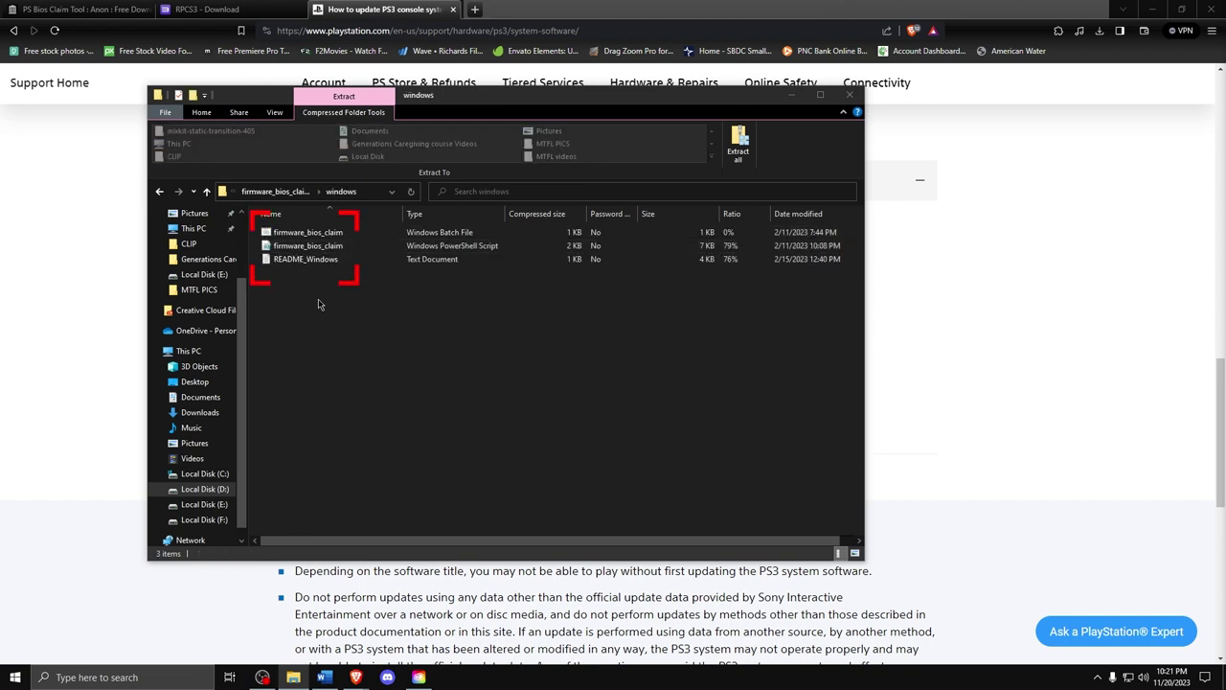
key(Down)
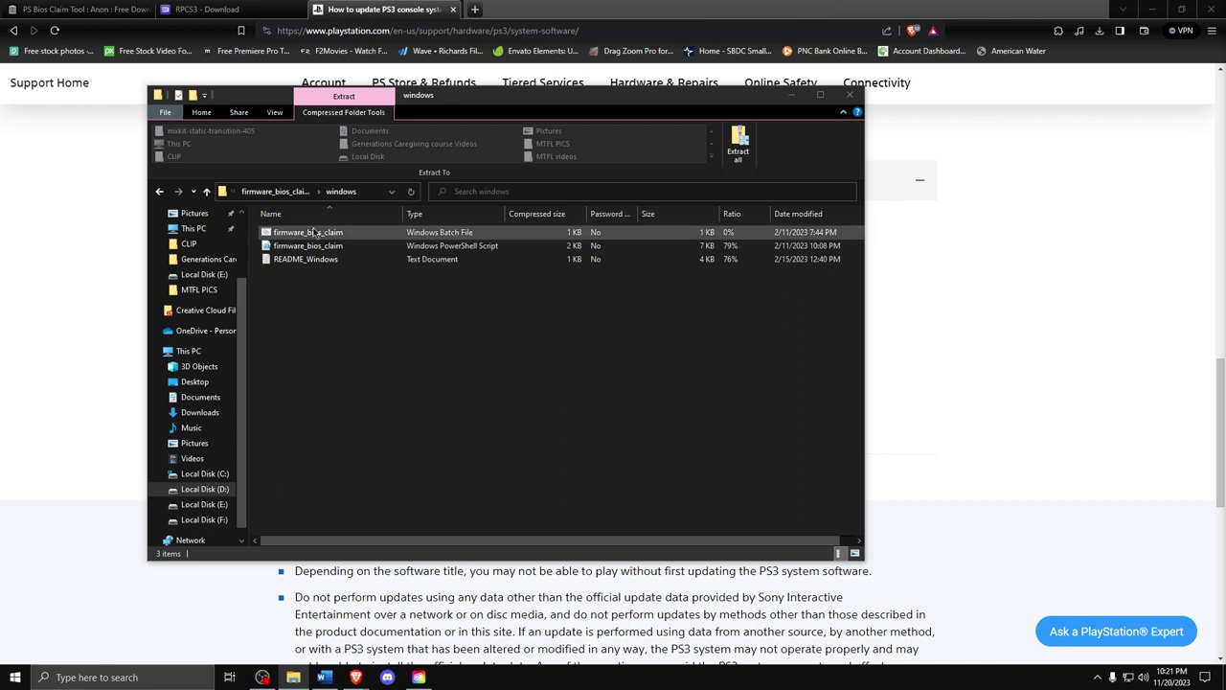
click(353, 374)
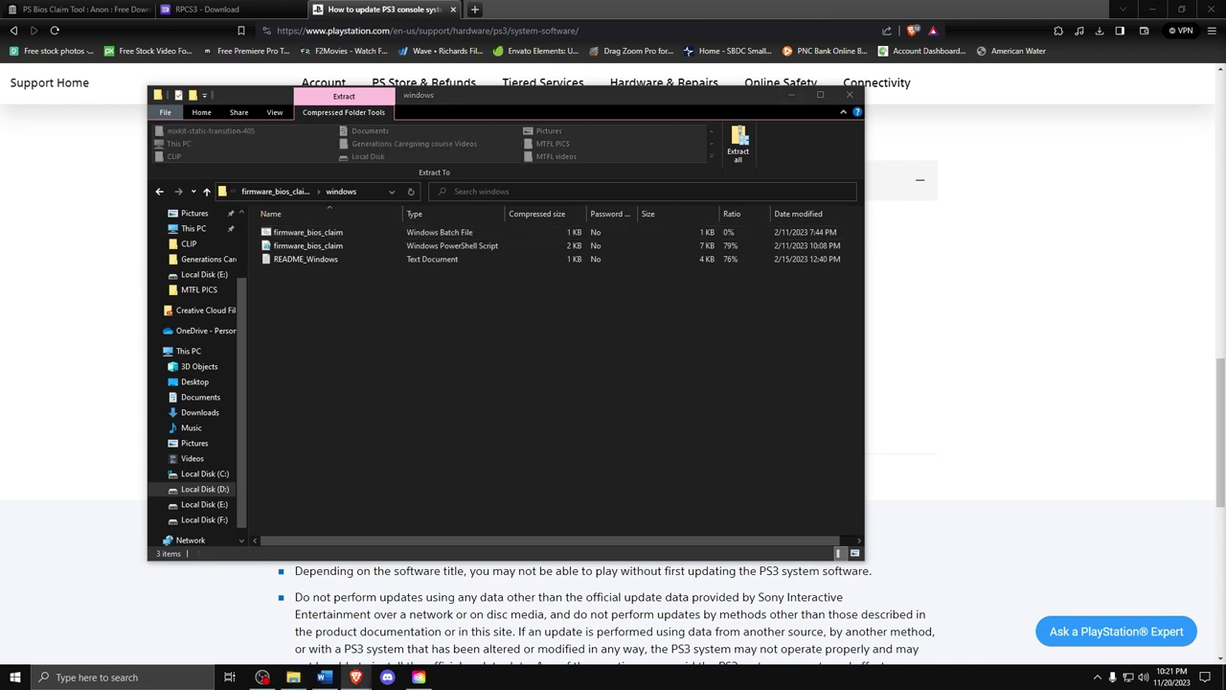
- Extract the rpcs3-v0.0.29-15724 archive in place in the User folder with 7-Zip, and launch the extracted rpcs3 application
right_click(316, 471)
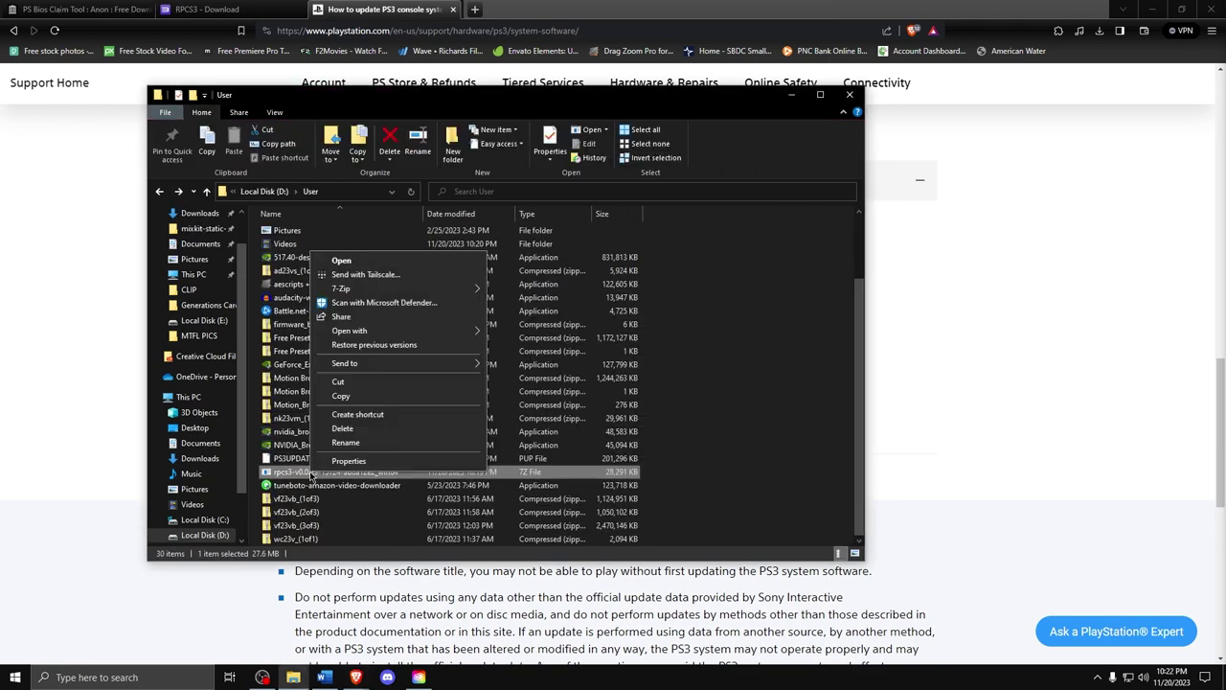
mouse_move(421, 289)
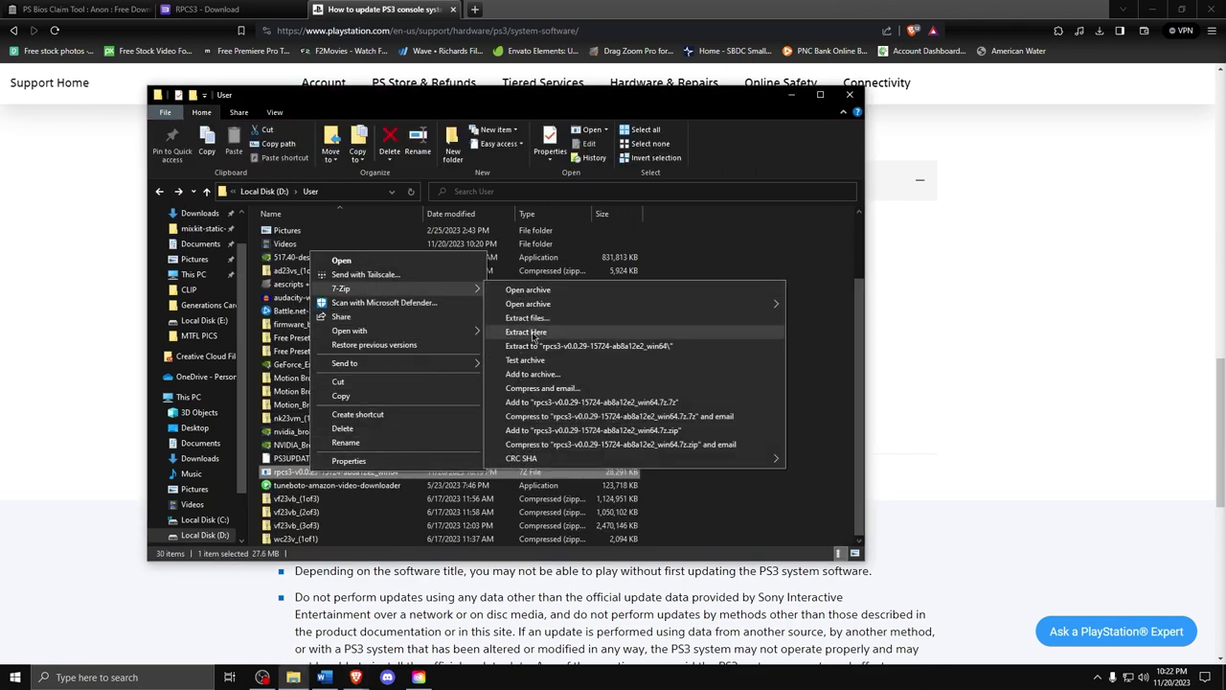
click(526, 332)
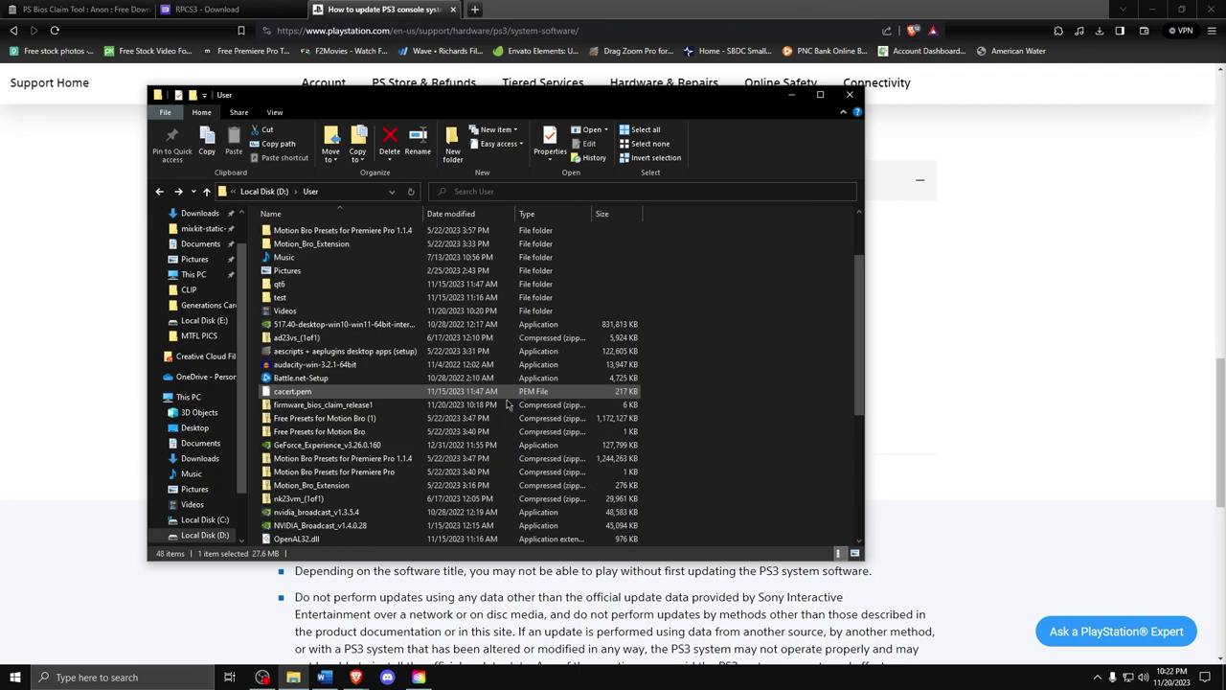
scroll(364, 458, down, 1)
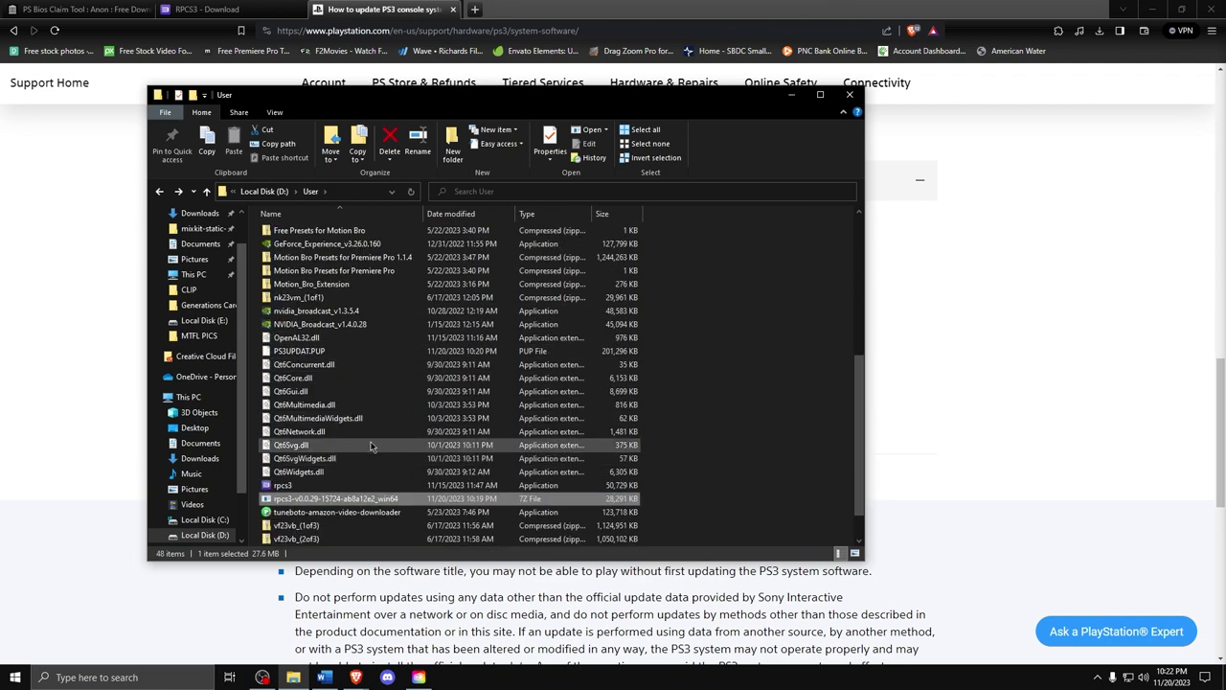
double_click(342, 487)
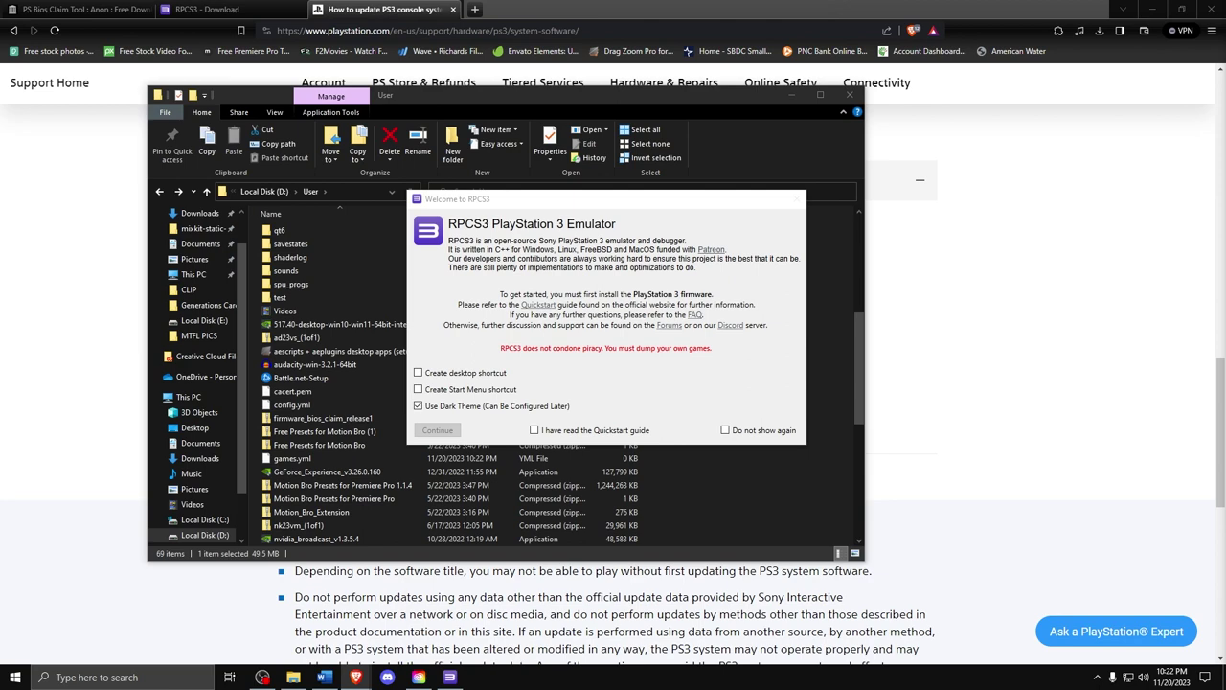
- Accept the RPCS3 welcome dialog with the Quickstart guide marked as read and Do not show again enabled
click(534, 430)
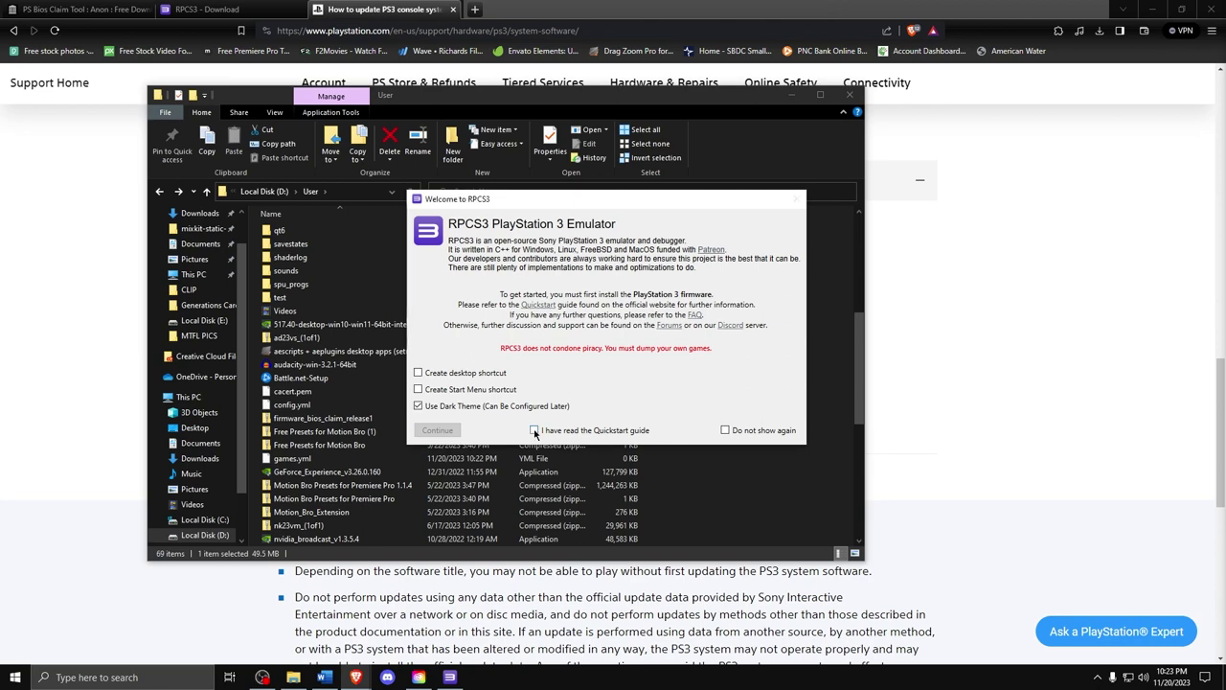
click(724, 430)
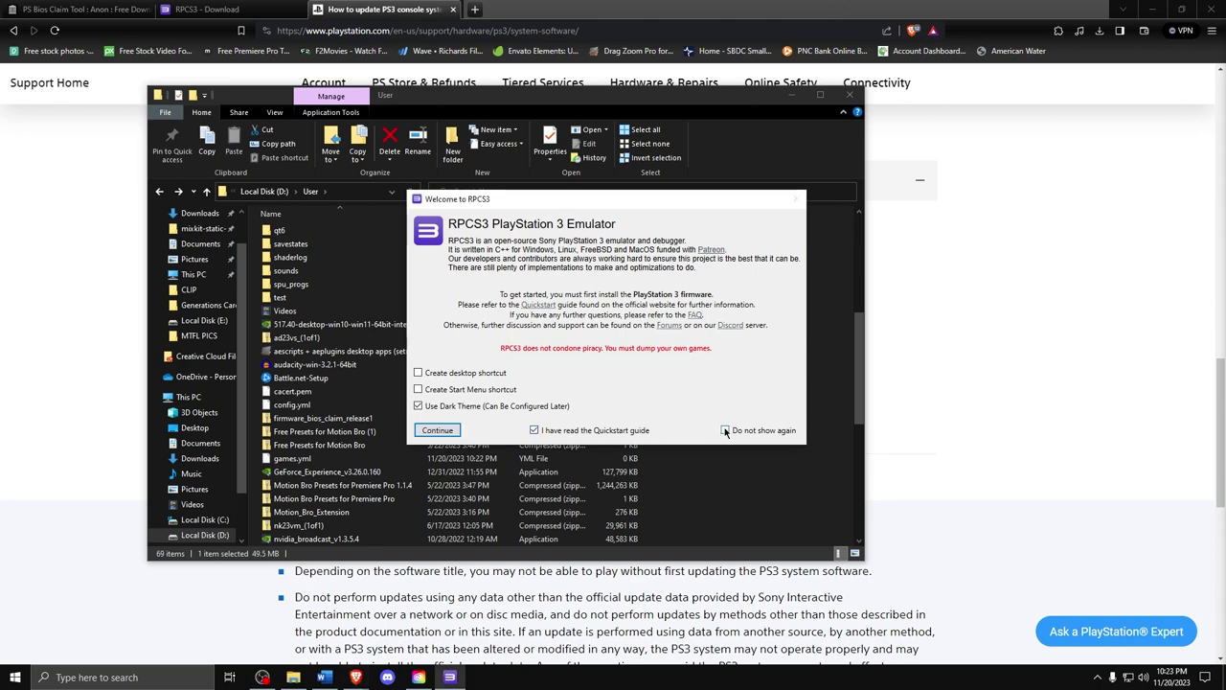
click(438, 430)
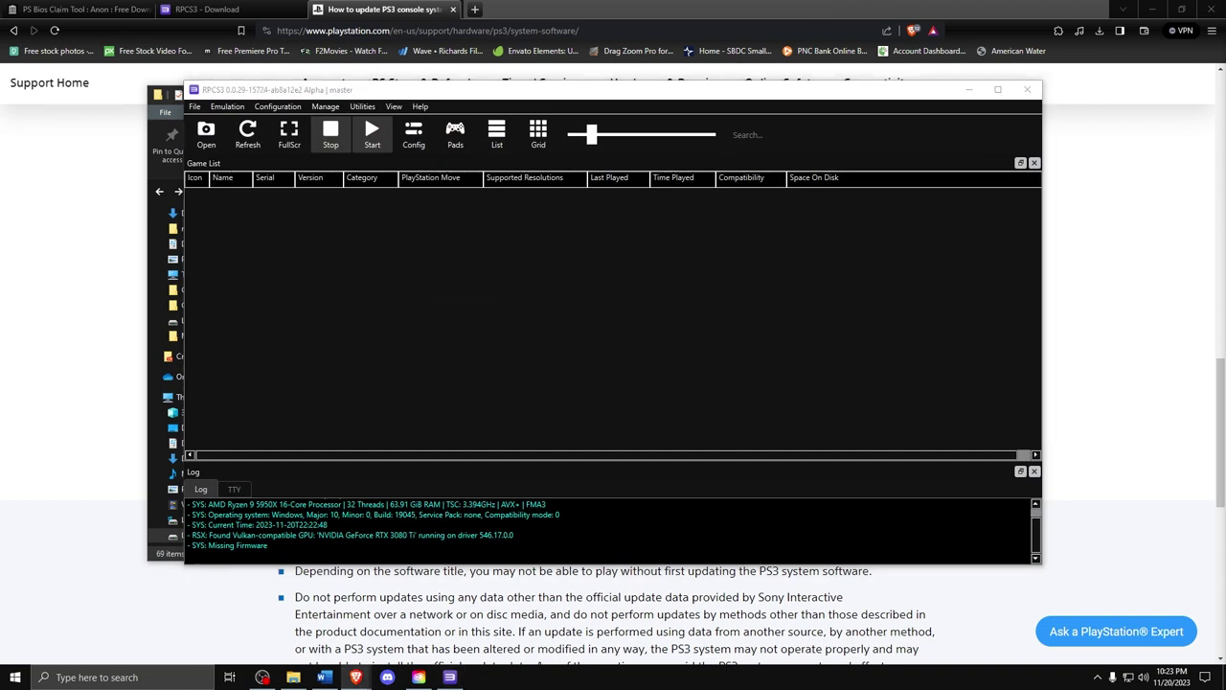
- Install the PS3 firmware in RPCS3 from PS3UPDAT.PUP in the User folder on Local Disk (D:)
click(195, 107)
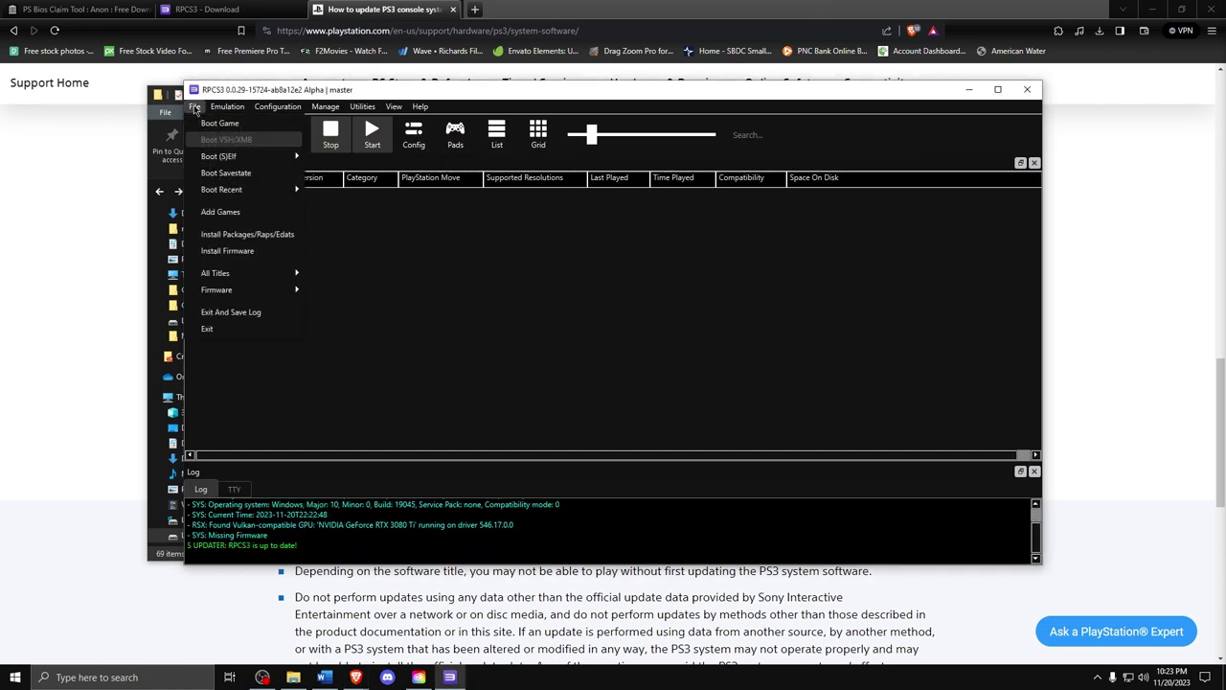
click(246, 252)
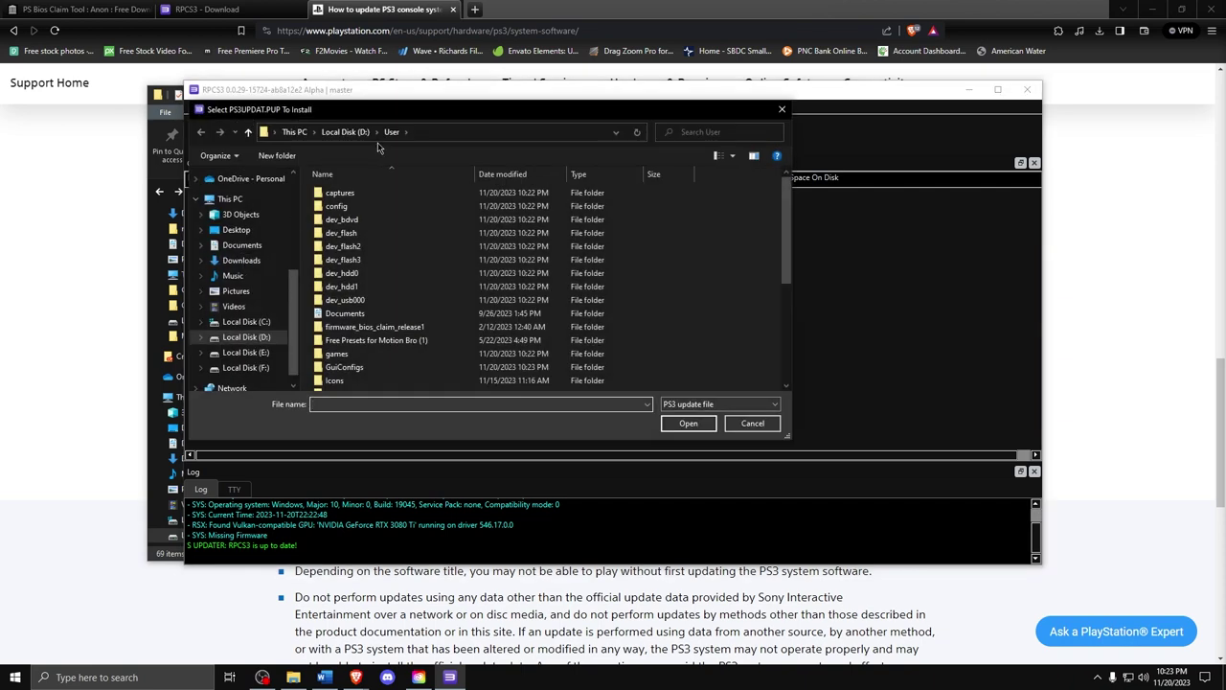
scroll(392, 287, down, 5)
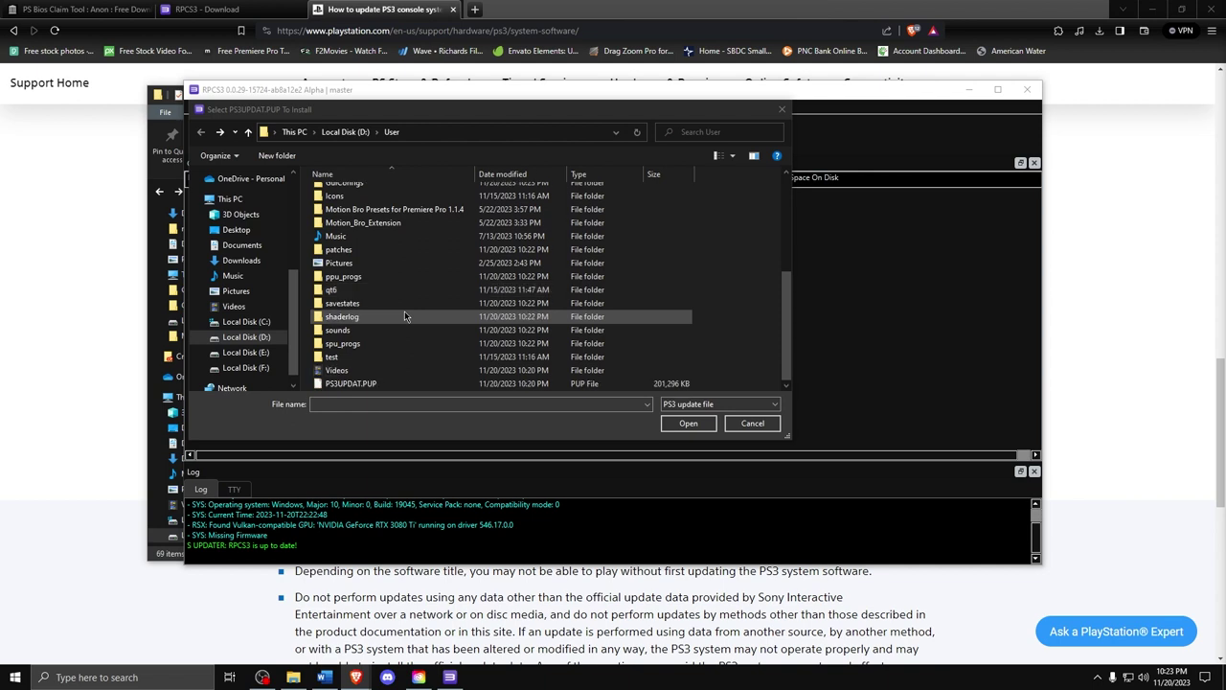
double_click(356, 383)
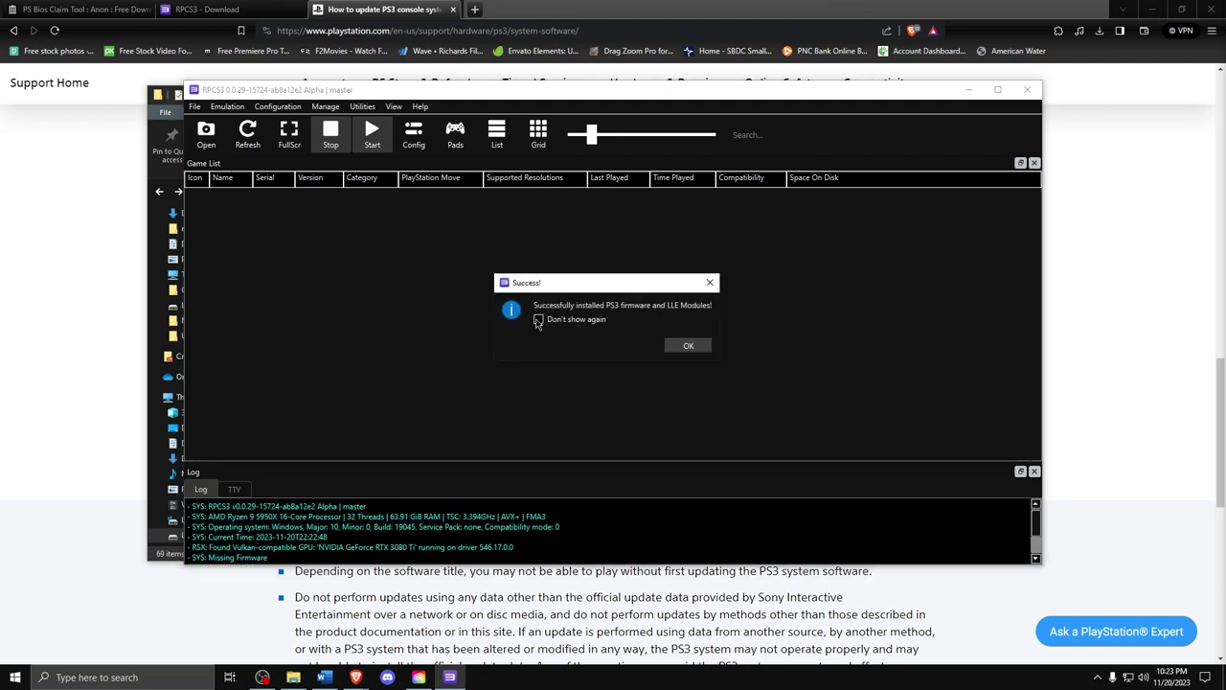
click(681, 345)
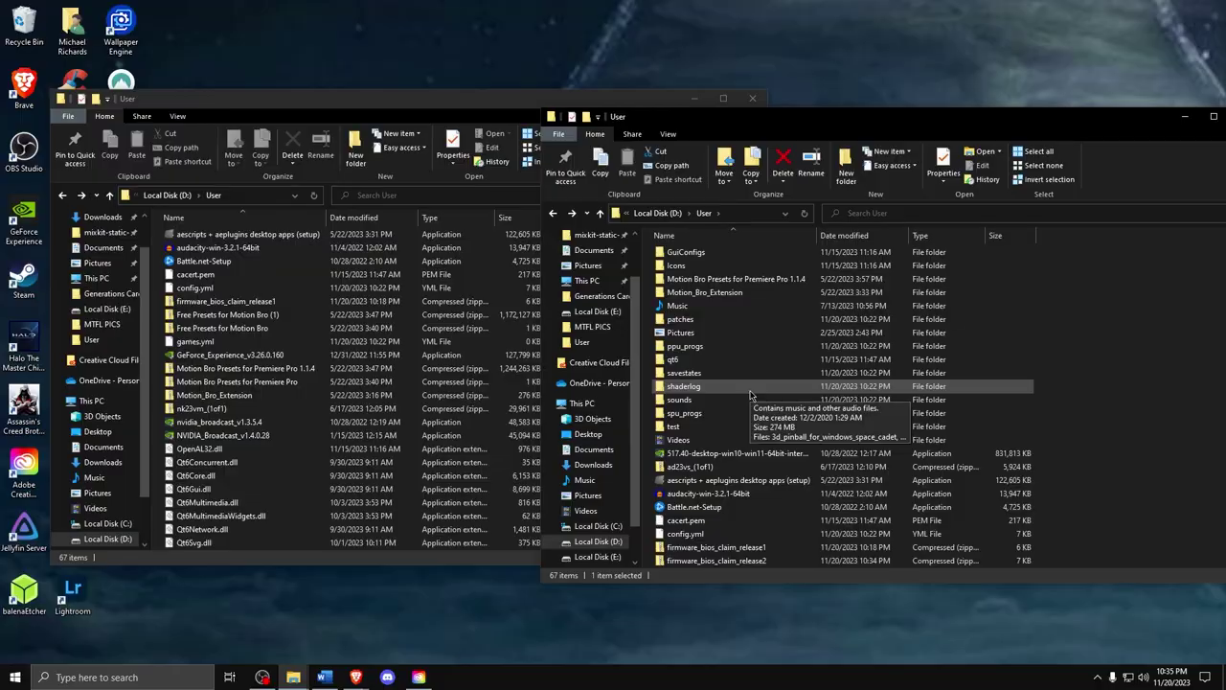
- Extract firmware_bios_claim_release2.zip with 7-Zip into its own firmware_bios_claim_release2 folder under D:\User\
scroll(786, 422, down, 1)
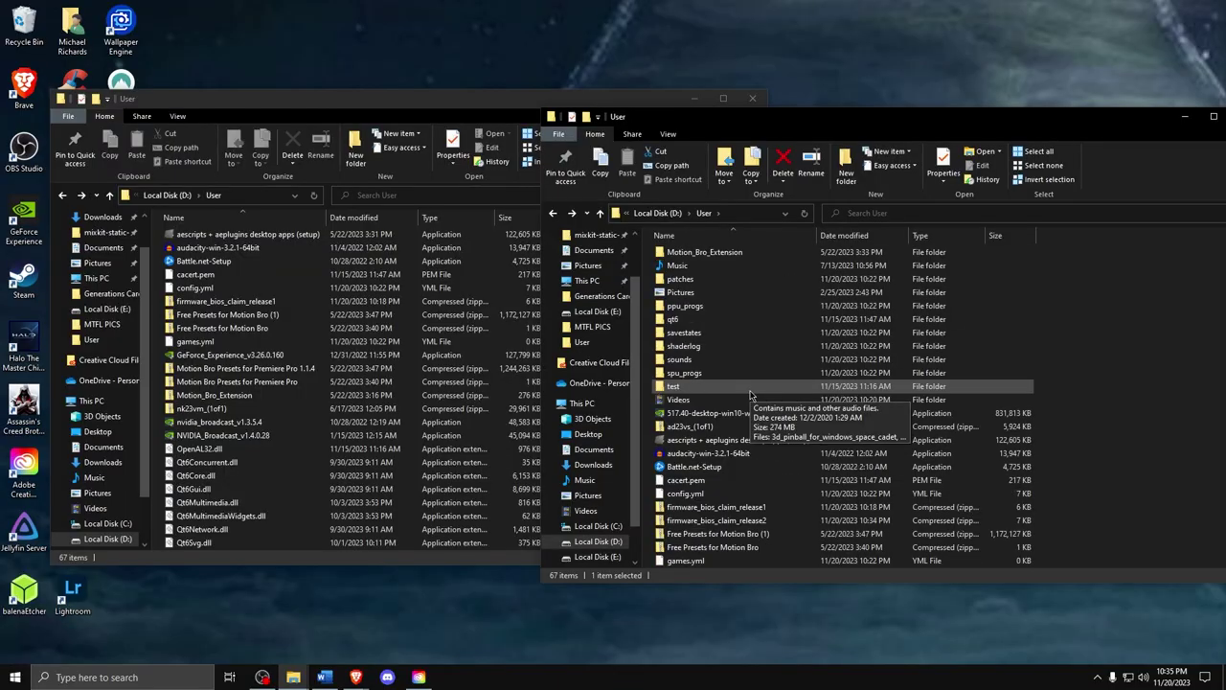
click(738, 523)
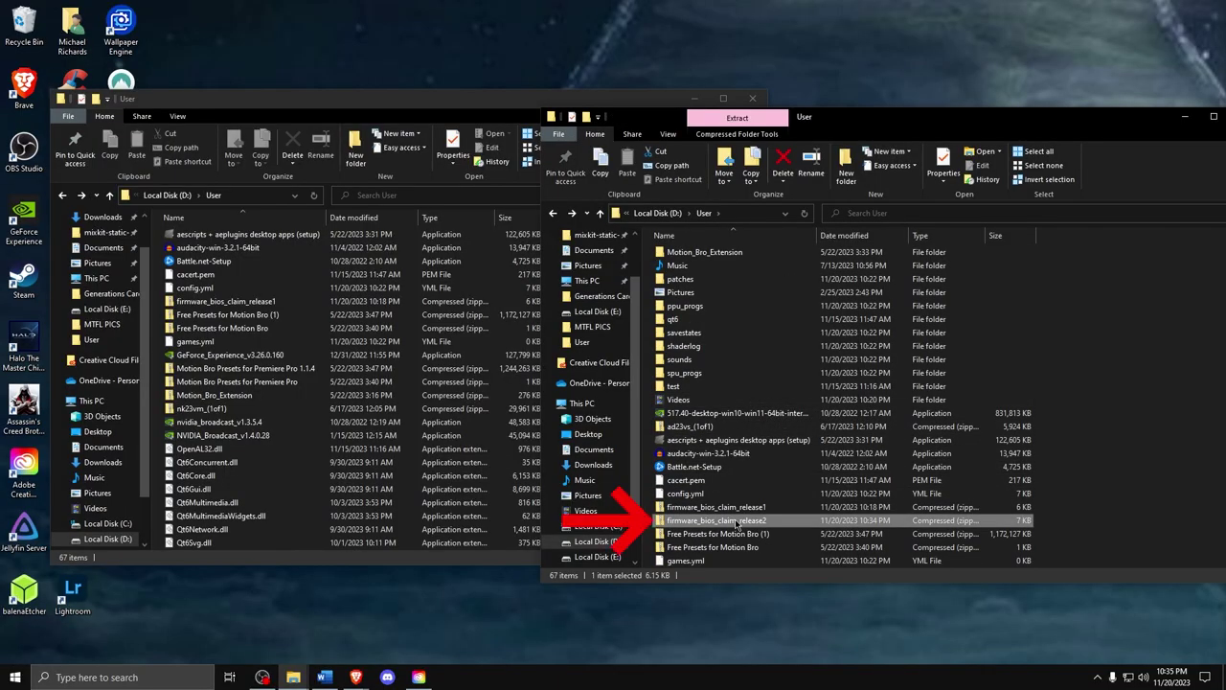
right_click(737, 523)
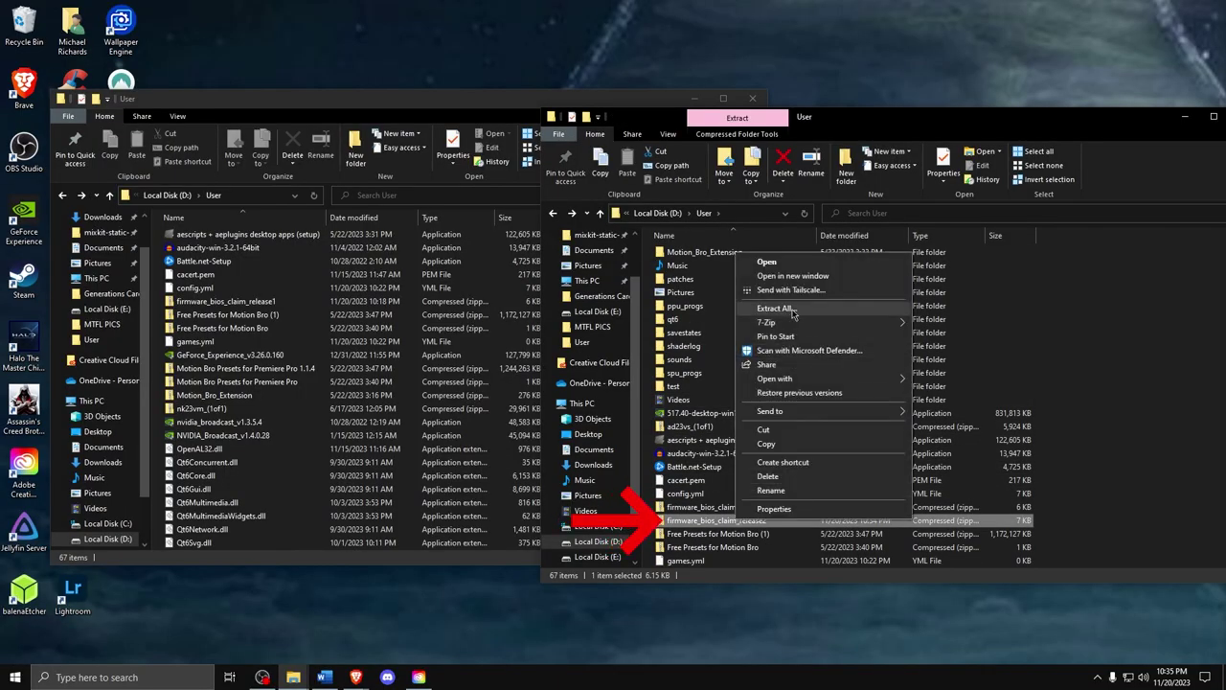
mouse_move(887, 326)
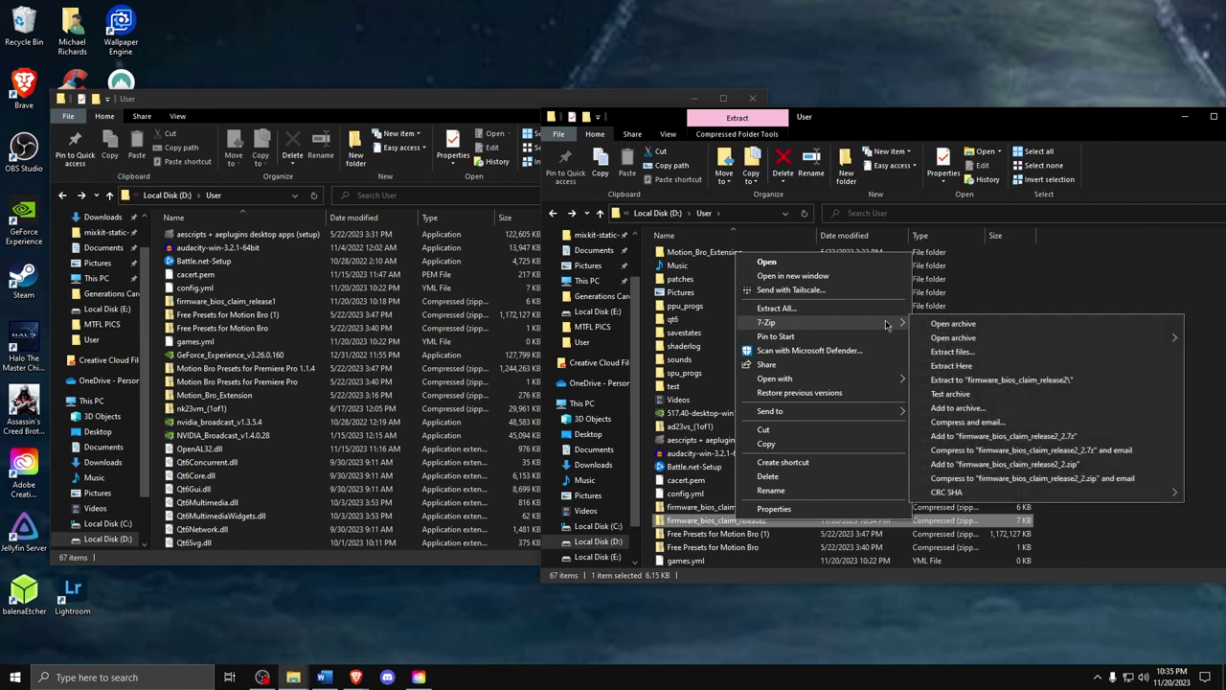
click(958, 352)
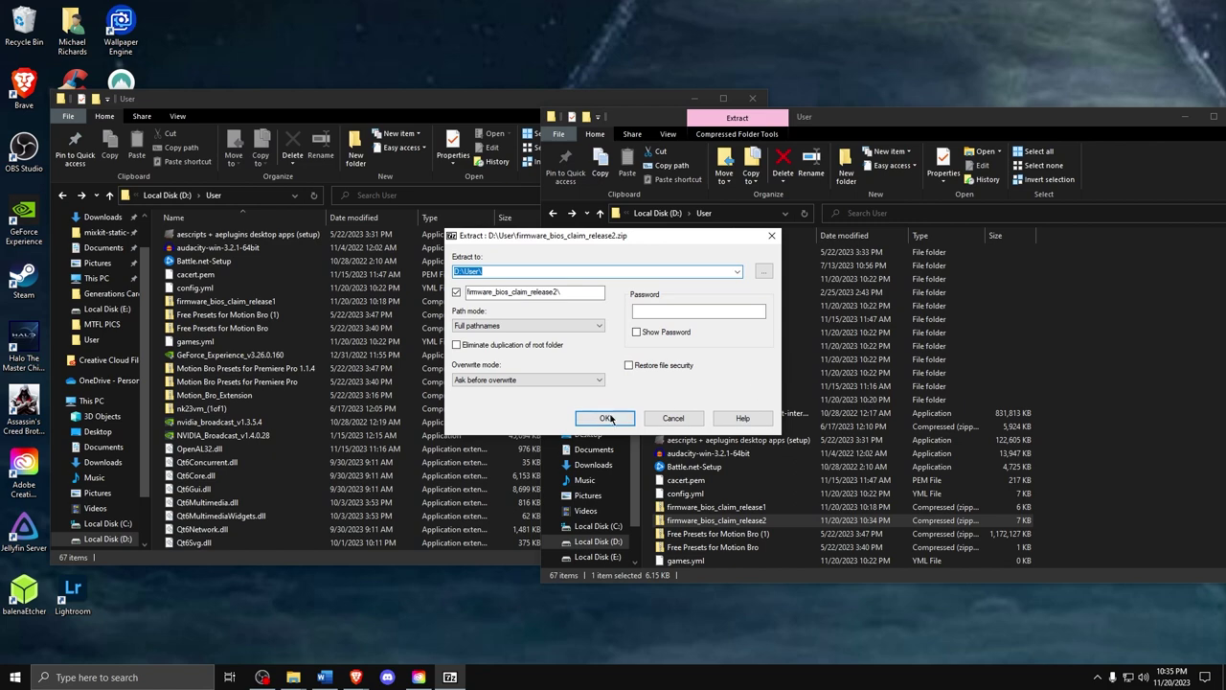
click(609, 420)
- Move both firmware_bios_claim scripts, batch and PowerShell, from the extracted release2 windows folder into the User folder
double_click(737, 416)
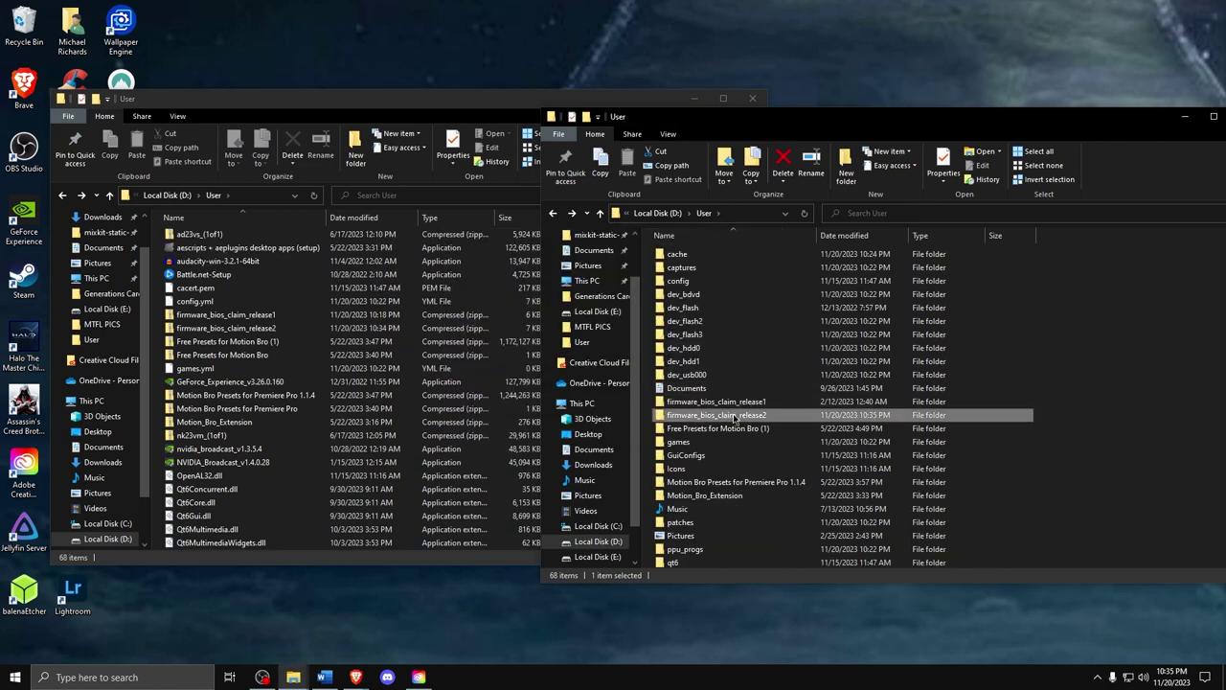
double_click(714, 253)
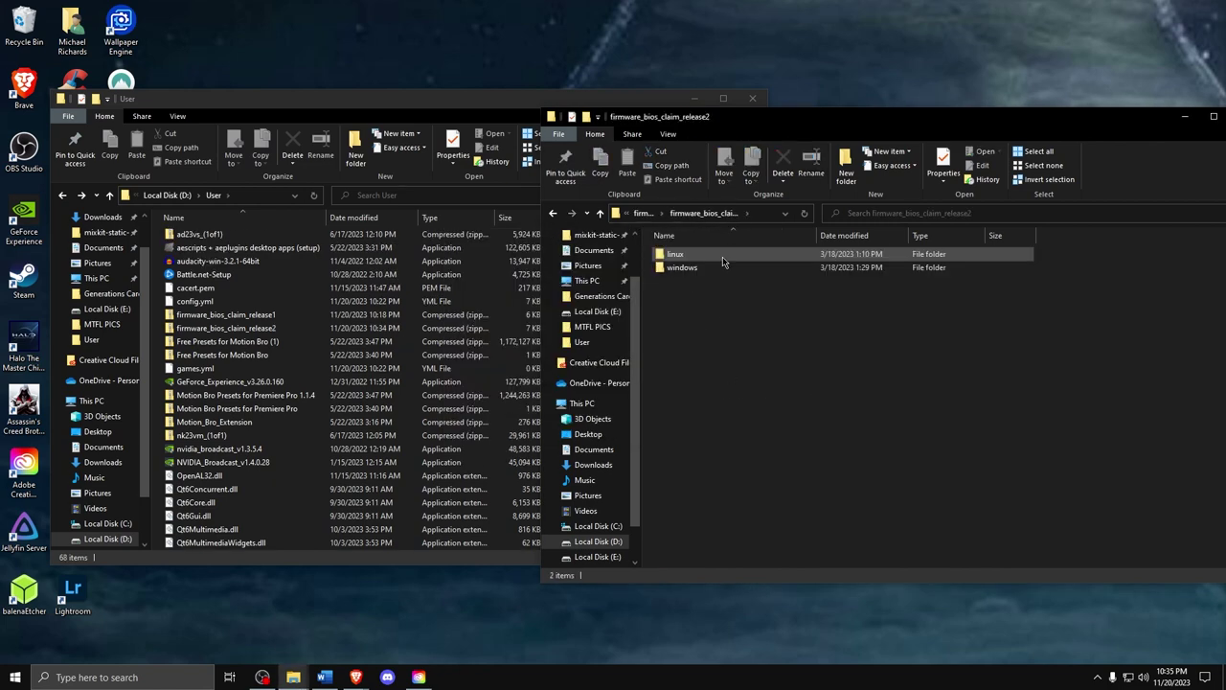
double_click(710, 271)
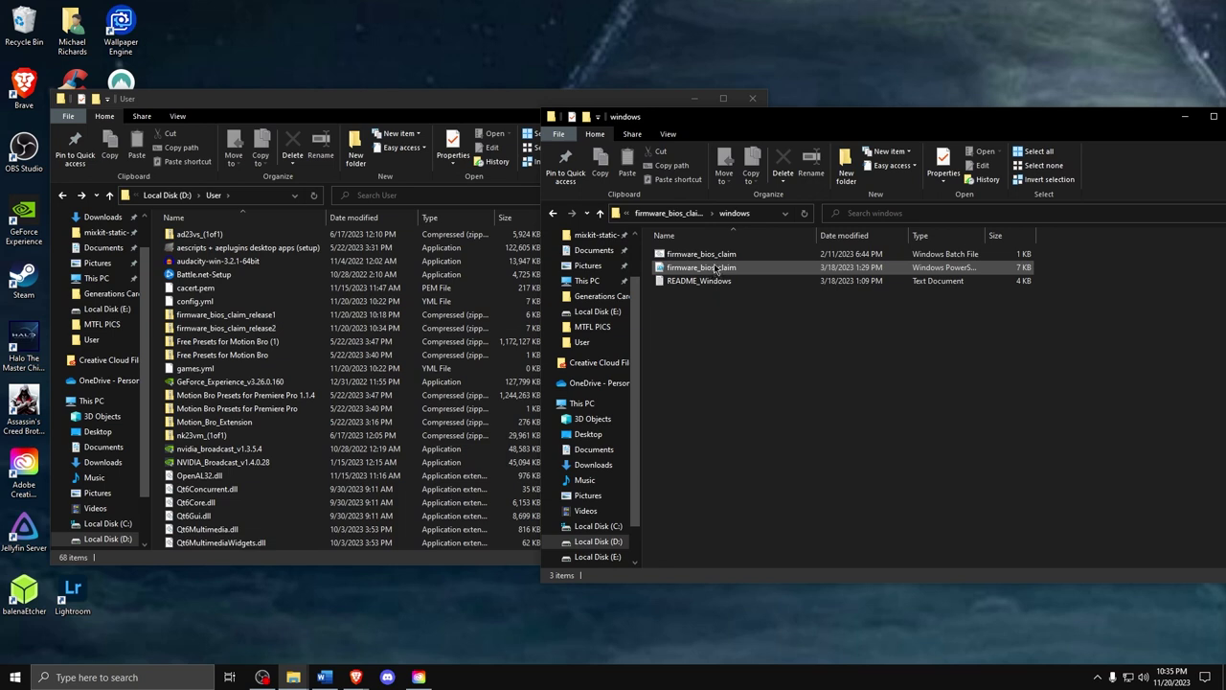
click(712, 256)
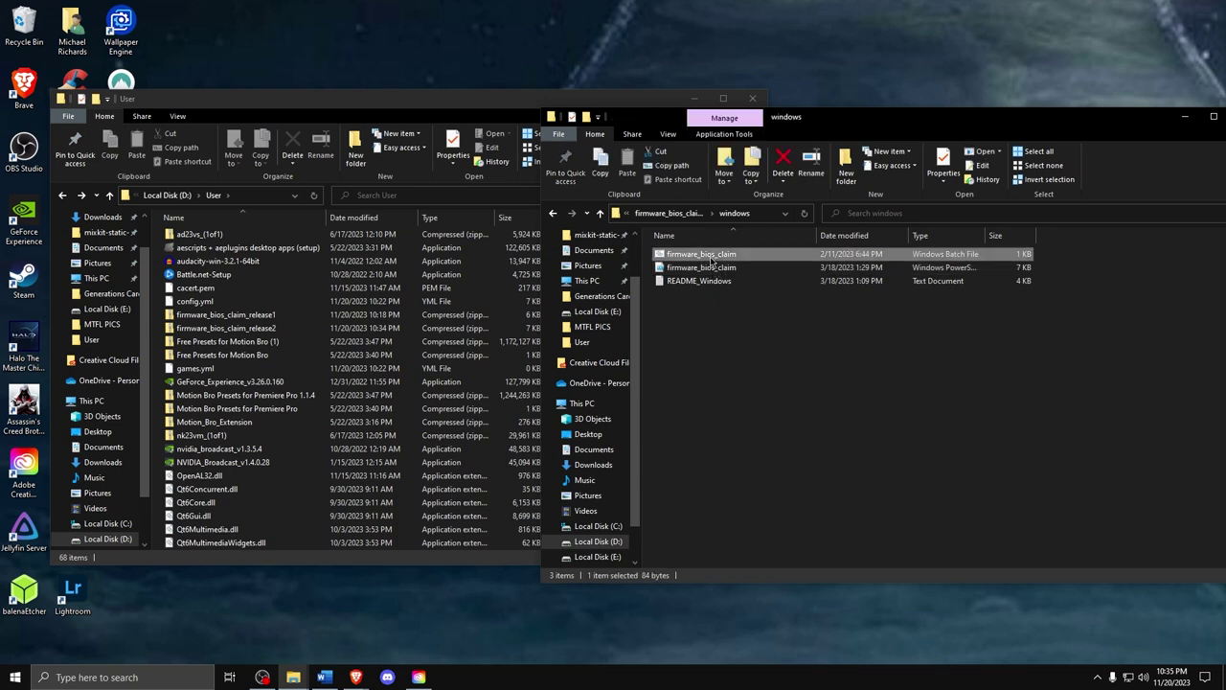
shift+click(710, 269)
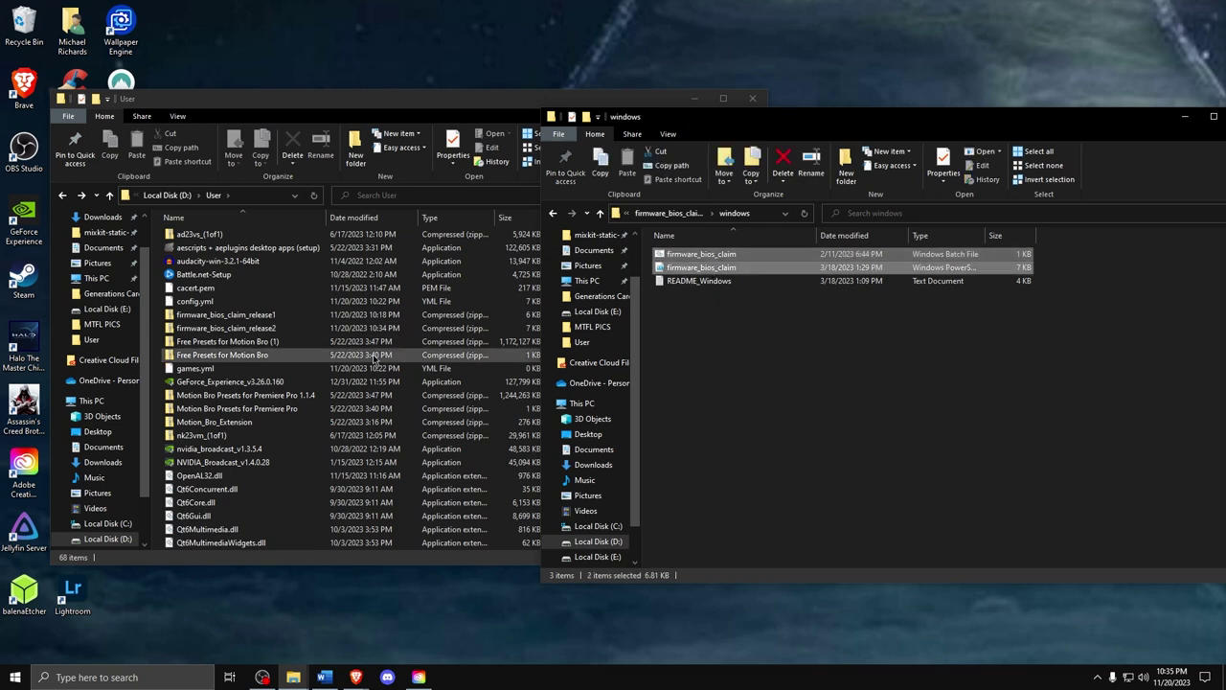
drag(530, 369, 396, 497)
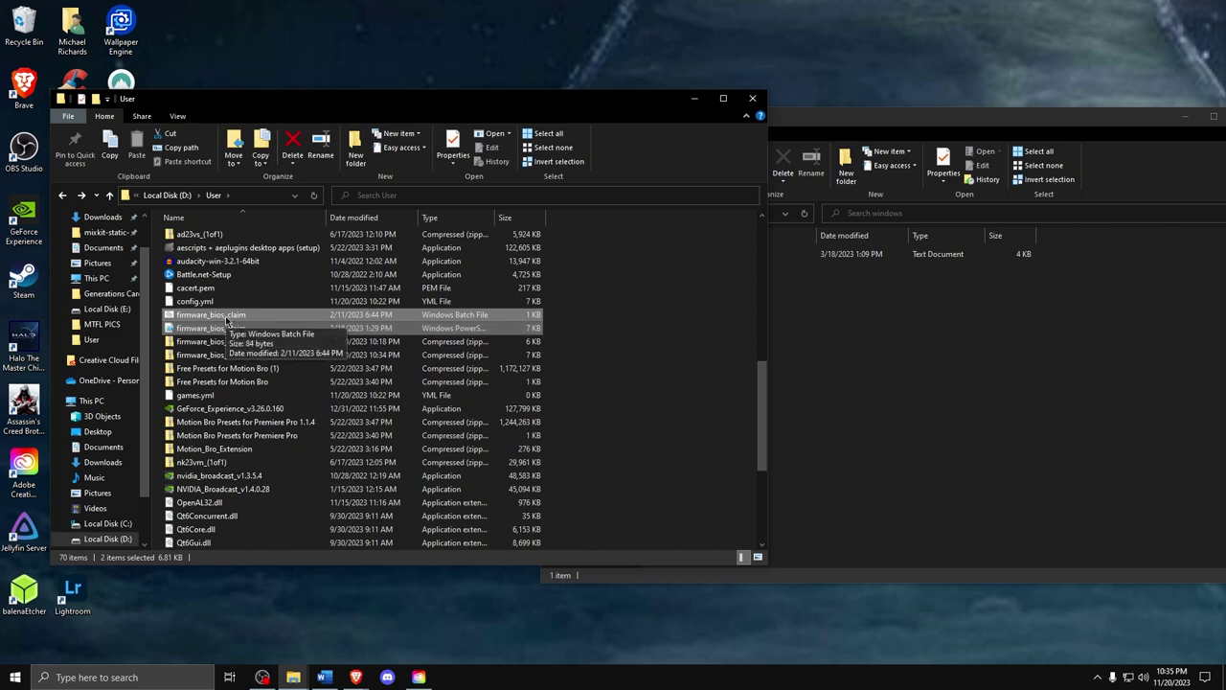
- Run the firmware_bios_claim batch file in the User folder to extract the BIOS files, and close its console on completion
double_click(227, 322)
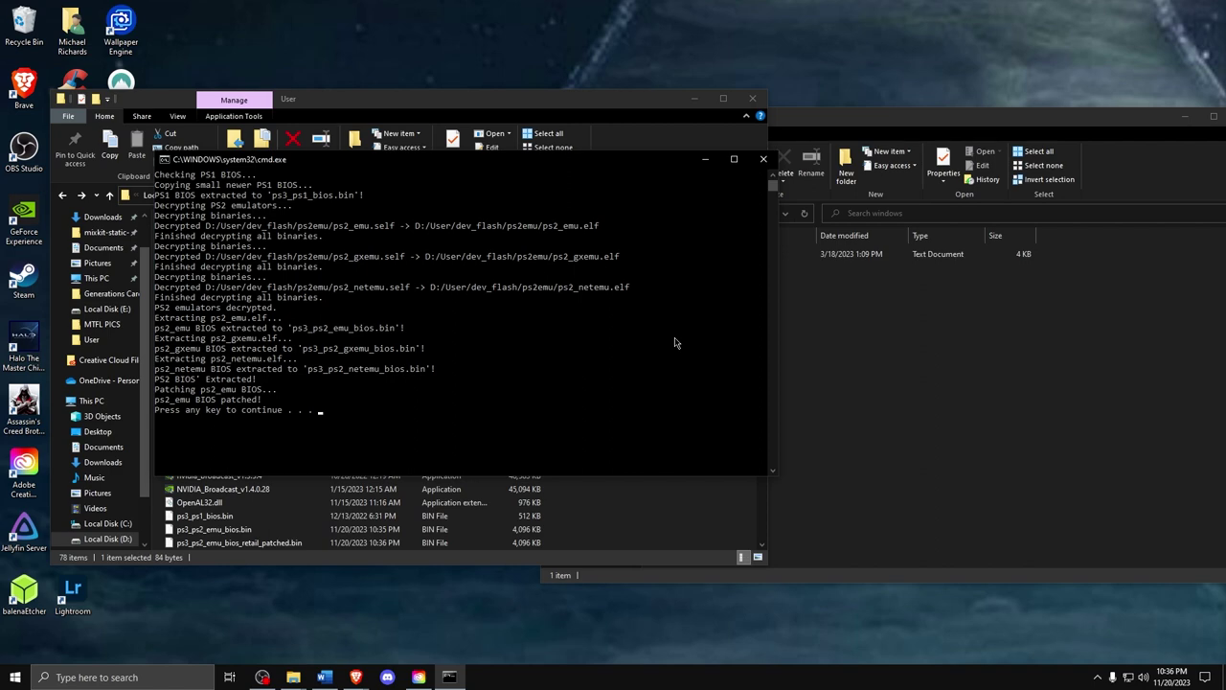
key(Return)
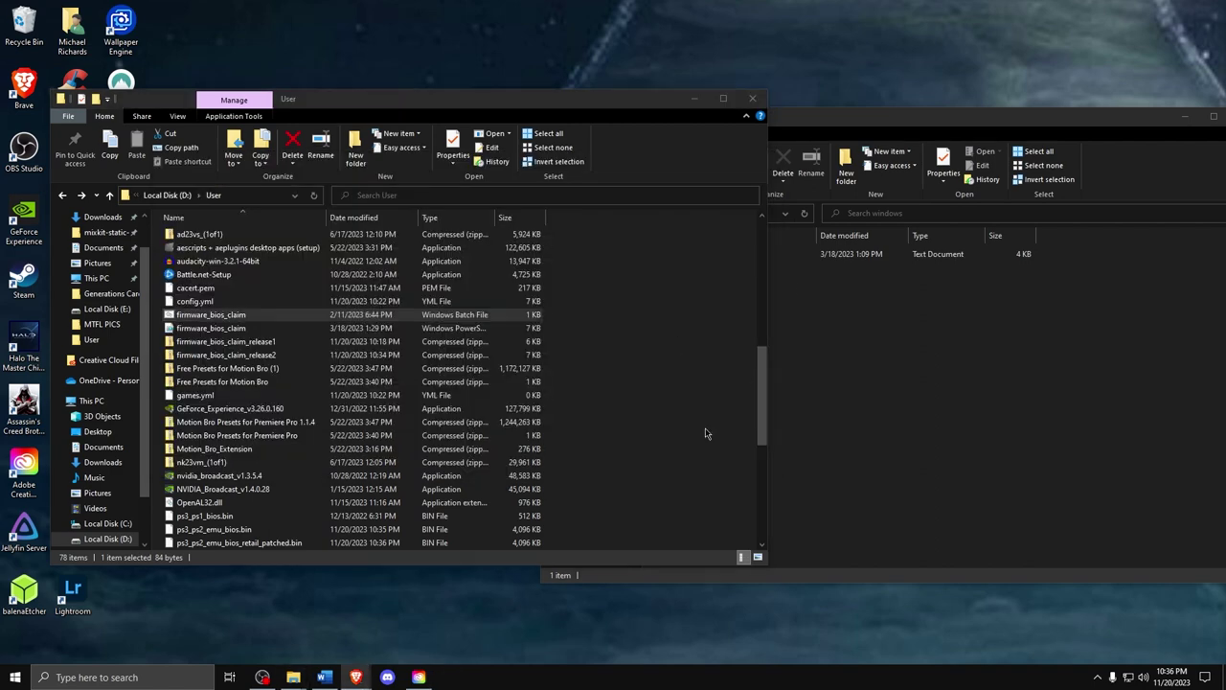
- Copy ps3_ps2_emu_bios.bin from the User folder to the desktop
scroll(353, 407, down, 3)
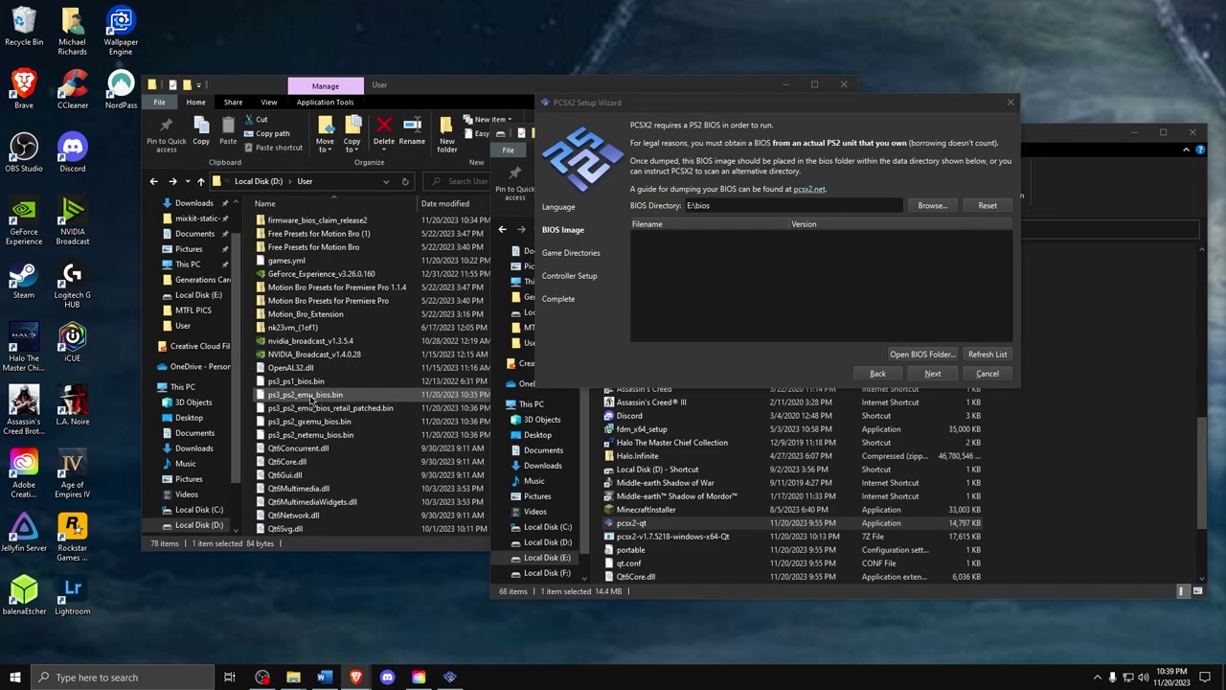
drag(309, 400, 160, 602)
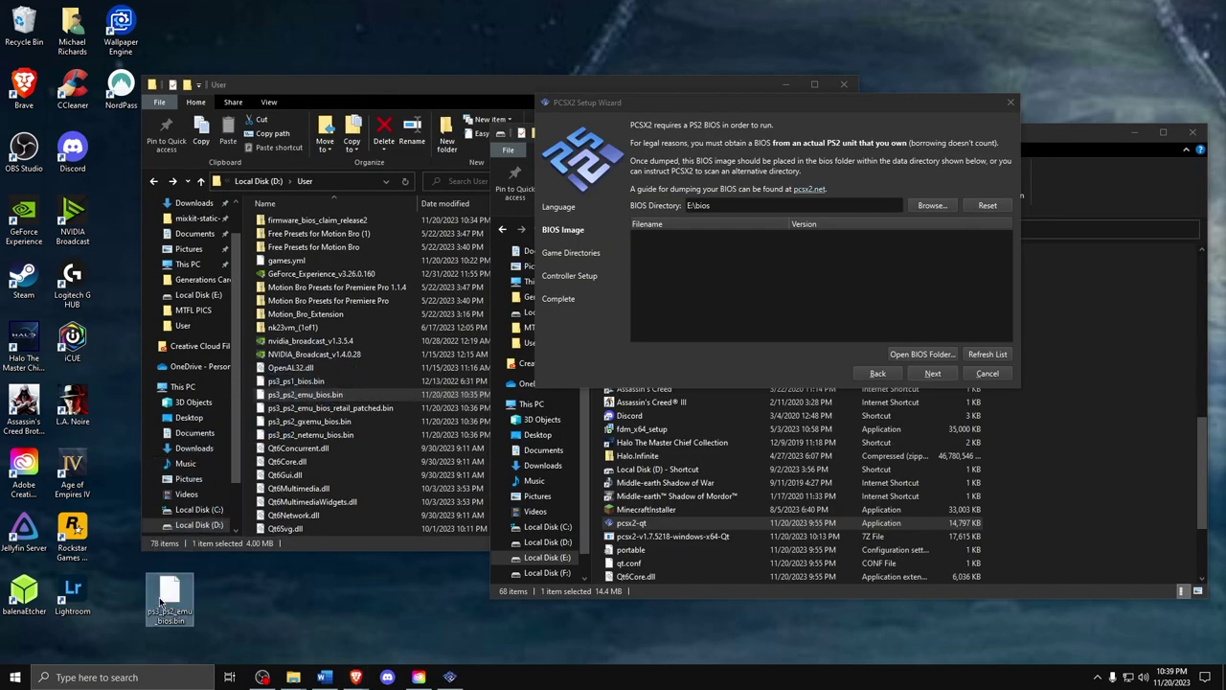
click(280, 606)
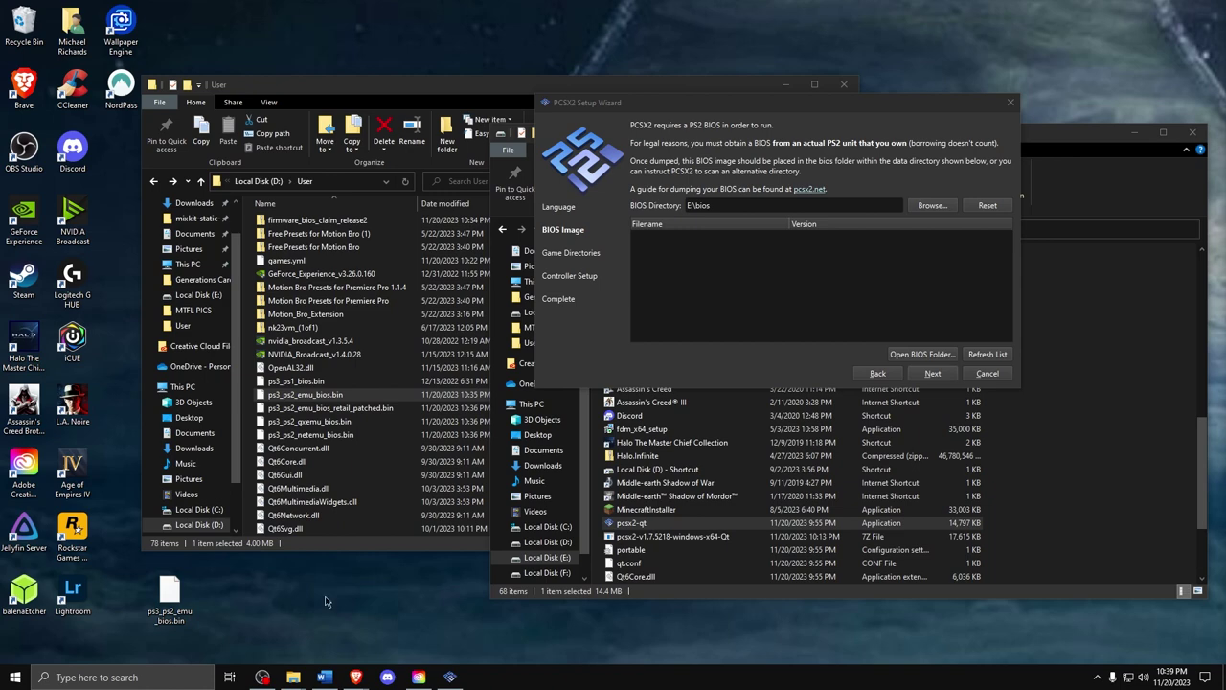
- Clear the file windows away, set the setup wizard's BIOS directory to the Desktop folder, and continue to the following wizard page
click(785, 84)
click(1134, 133)
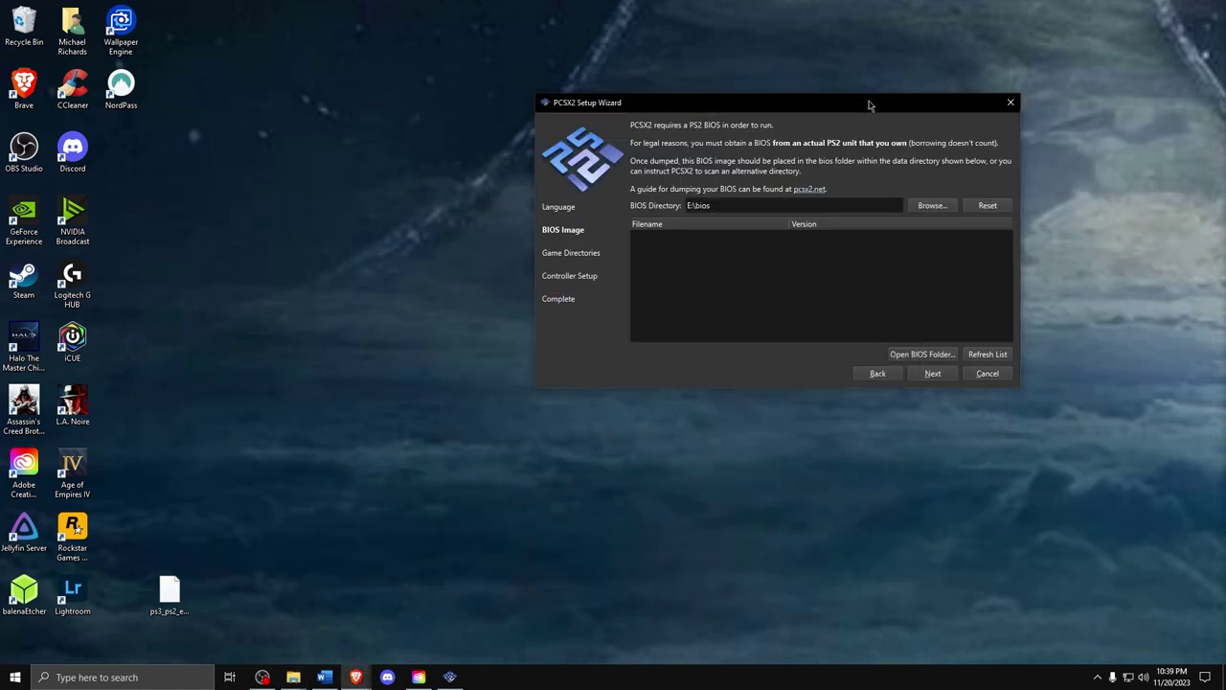
drag(868, 103, 711, 221)
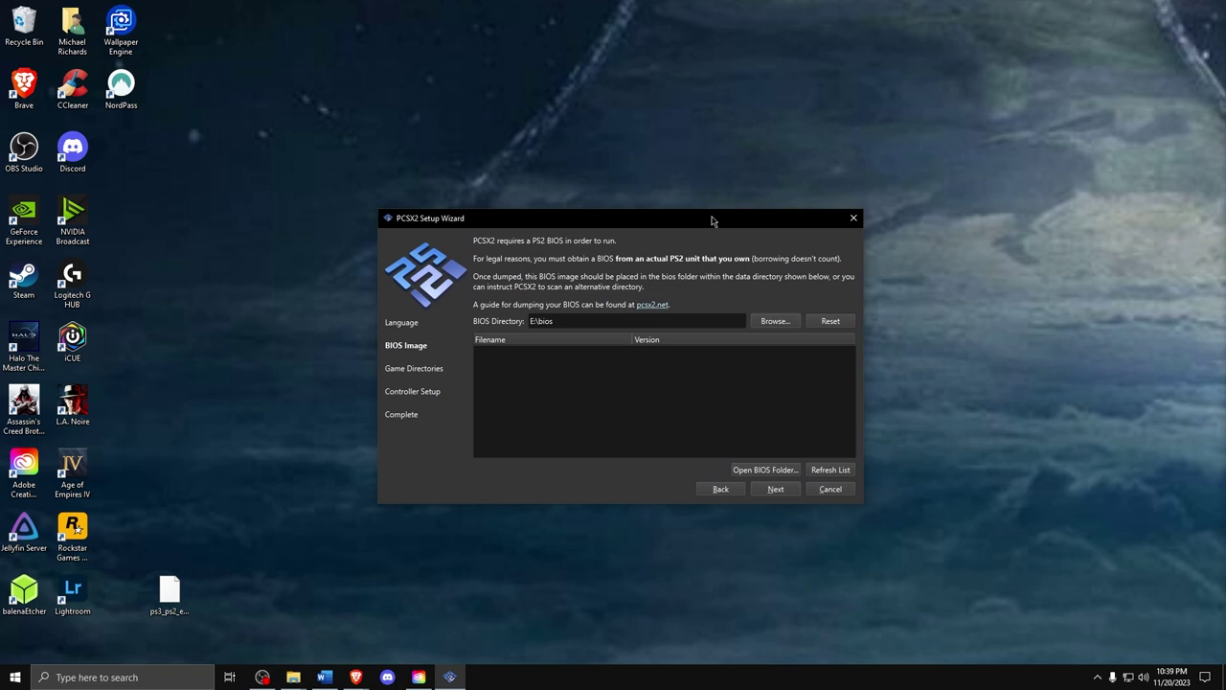
click(774, 321)
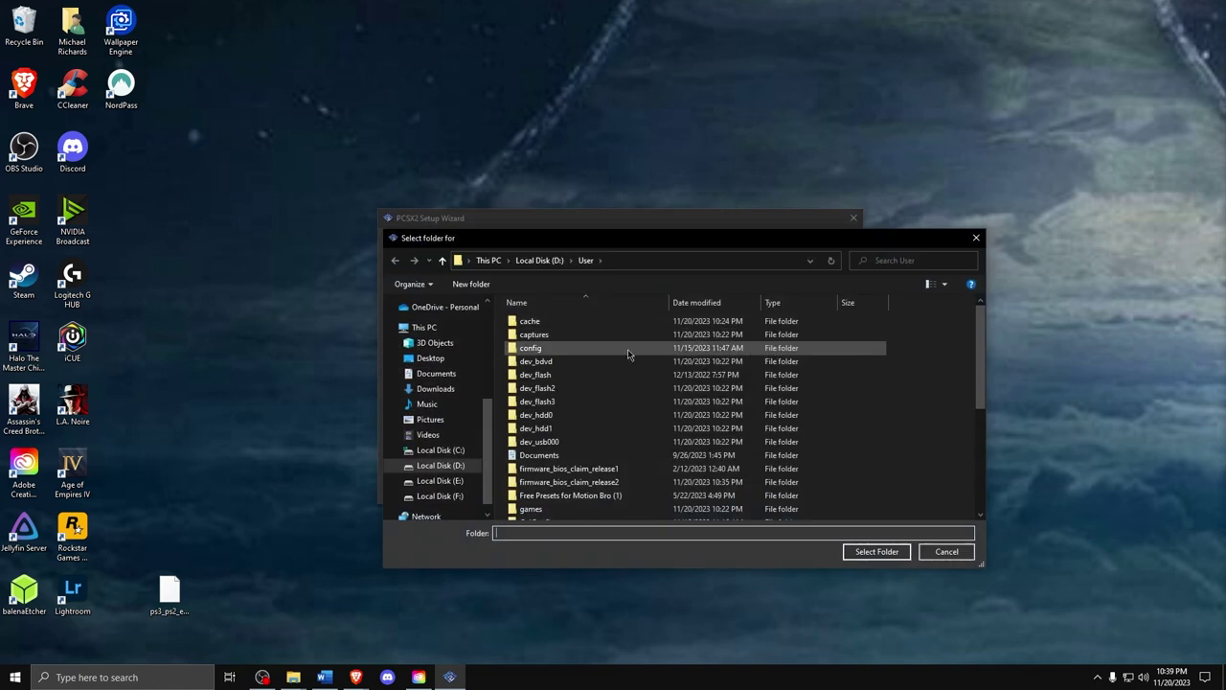
click(430, 358)
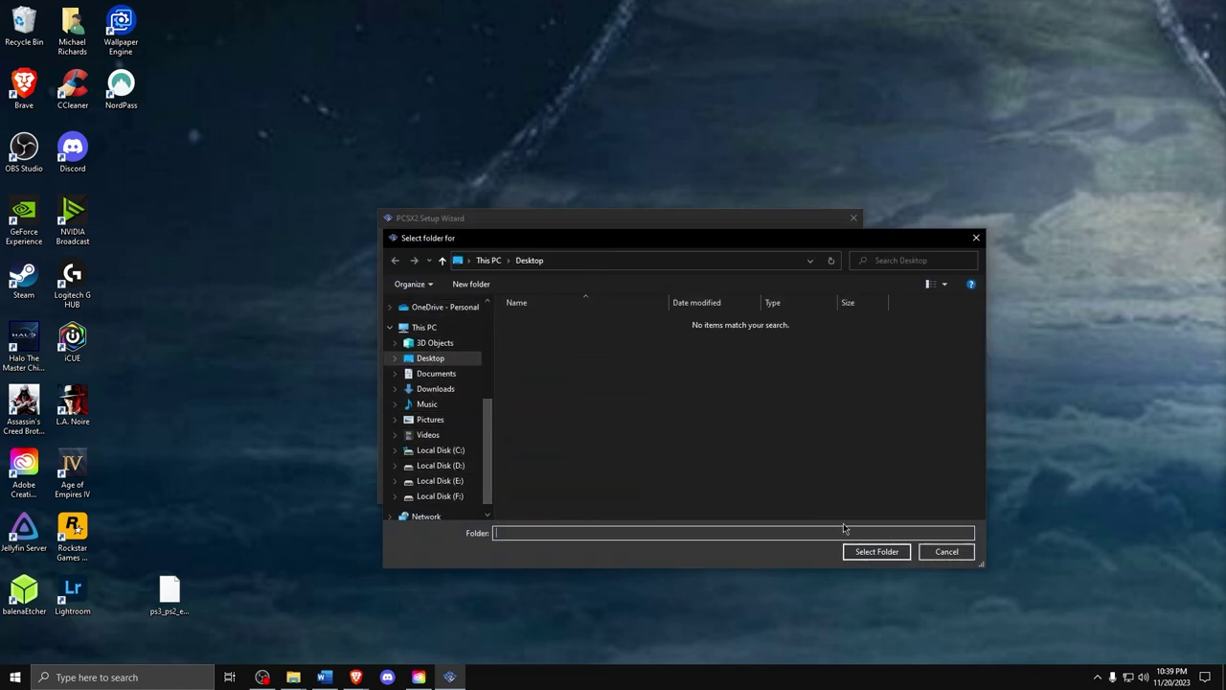
click(867, 557)
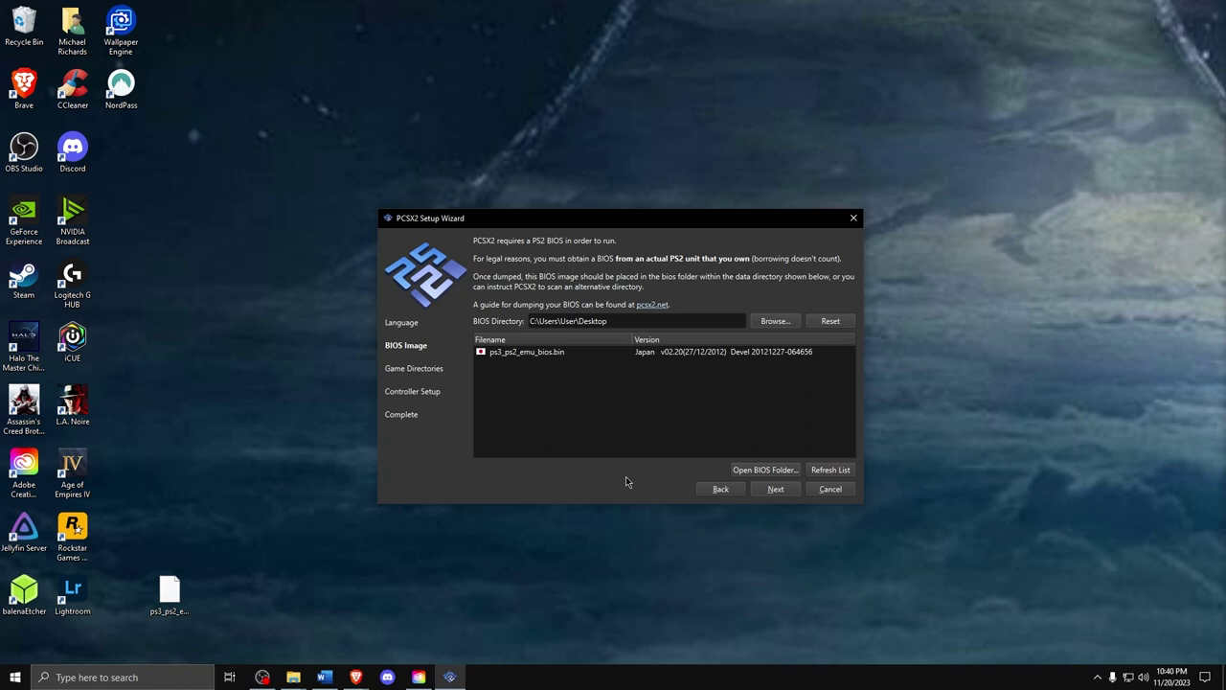
click(776, 490)
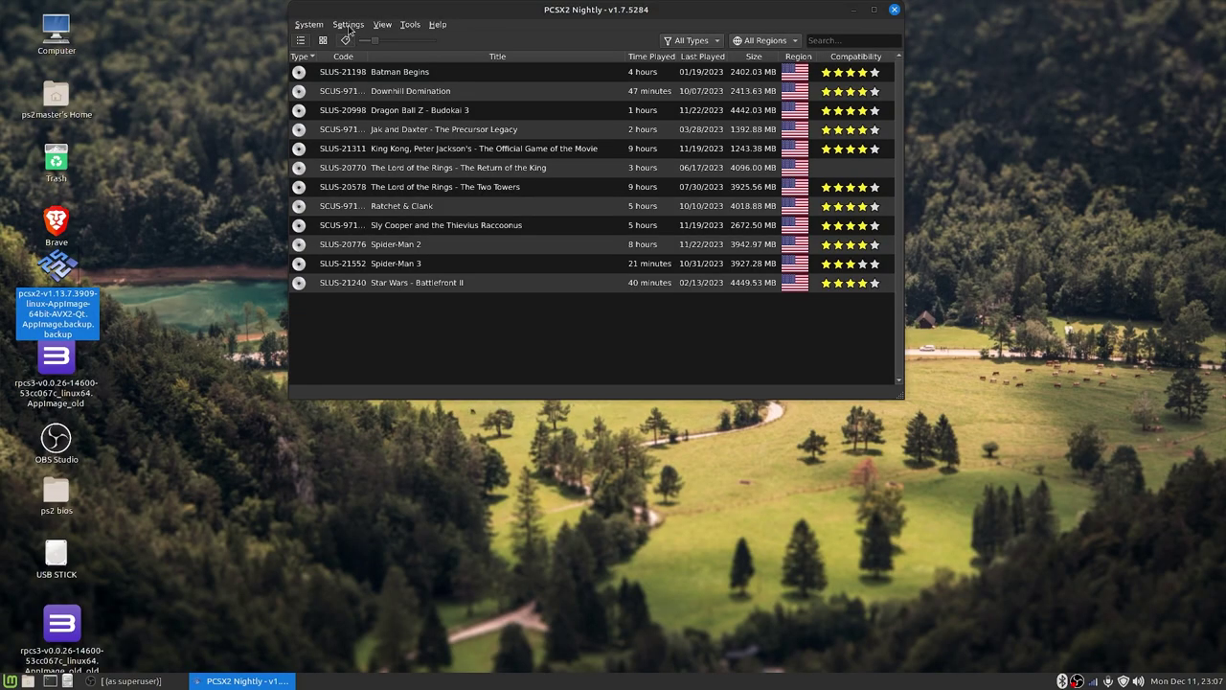
- Set the internal resolution in the graphics rendering settings to 6x Native (~2160p/4K)
click(349, 26)
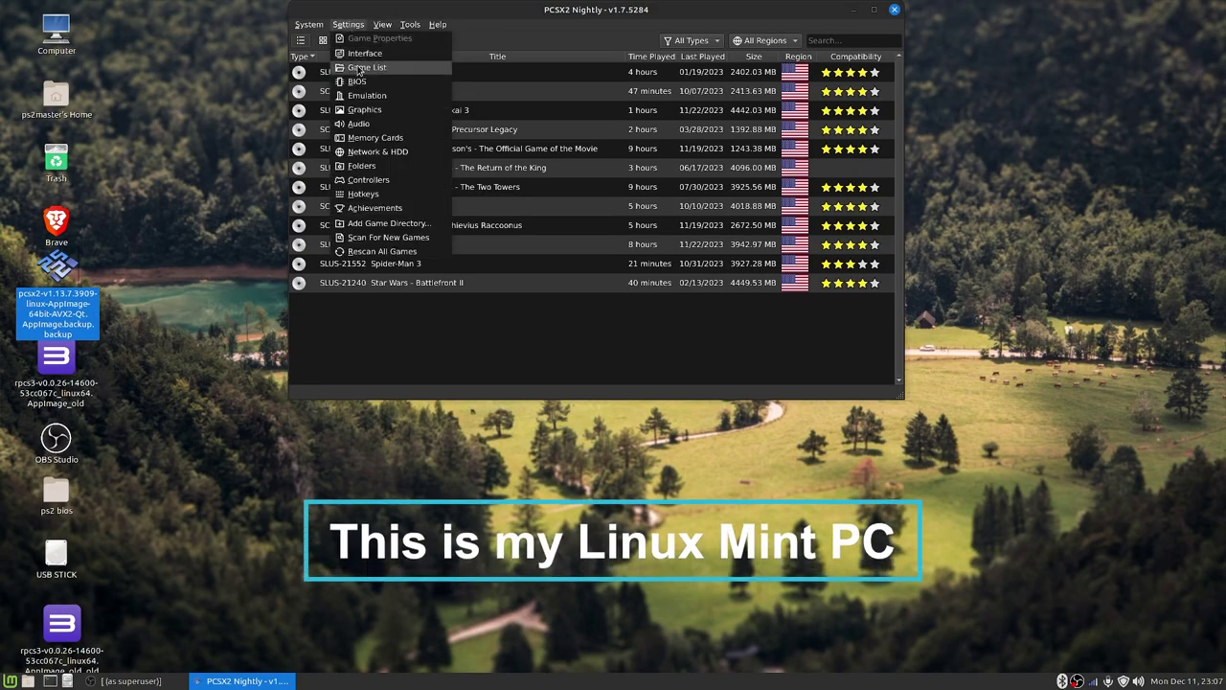
click(367, 111)
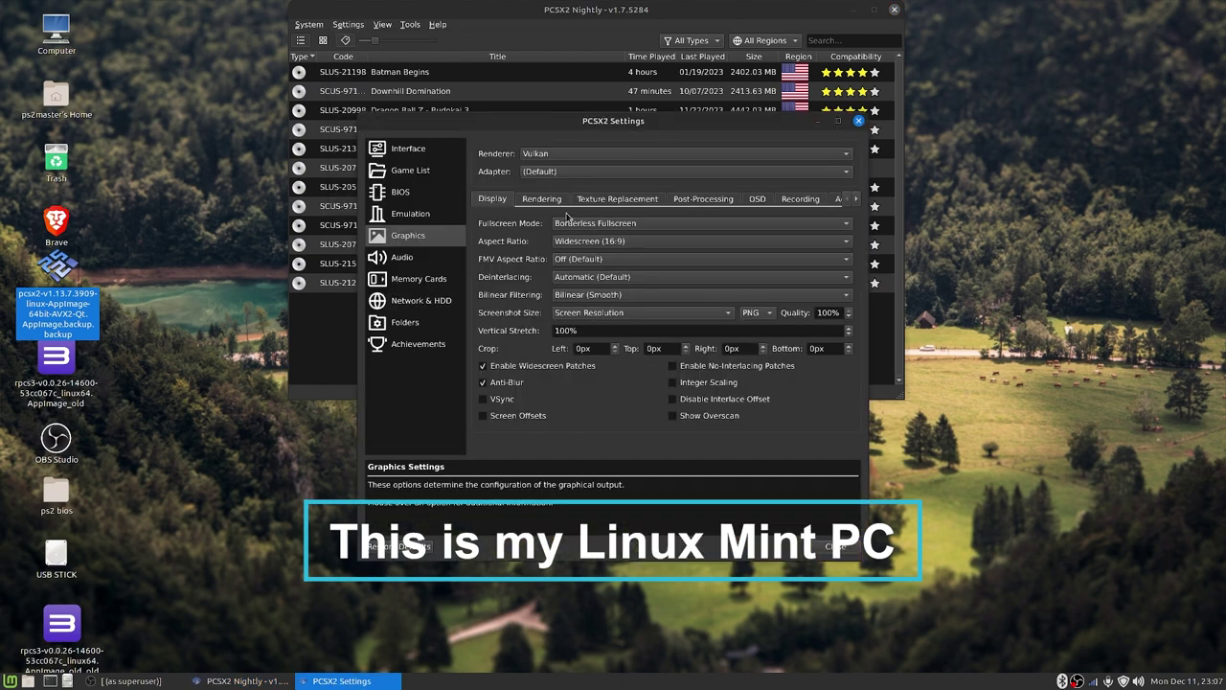
click(542, 199)
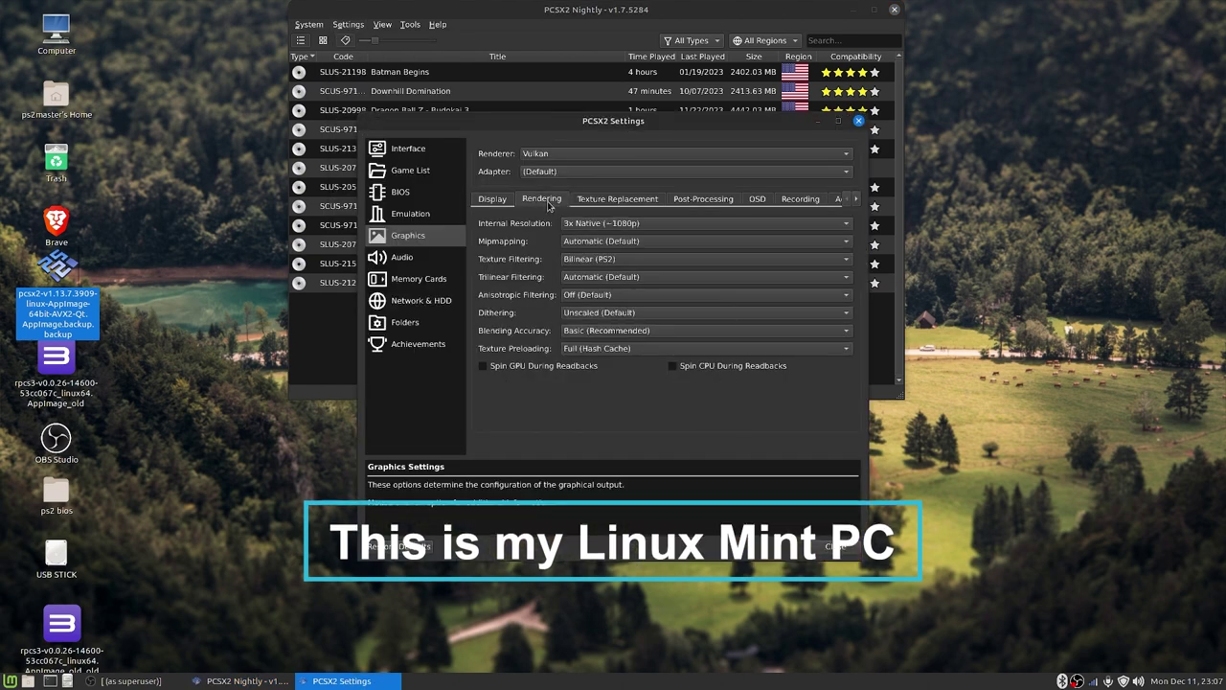
click(613, 224)
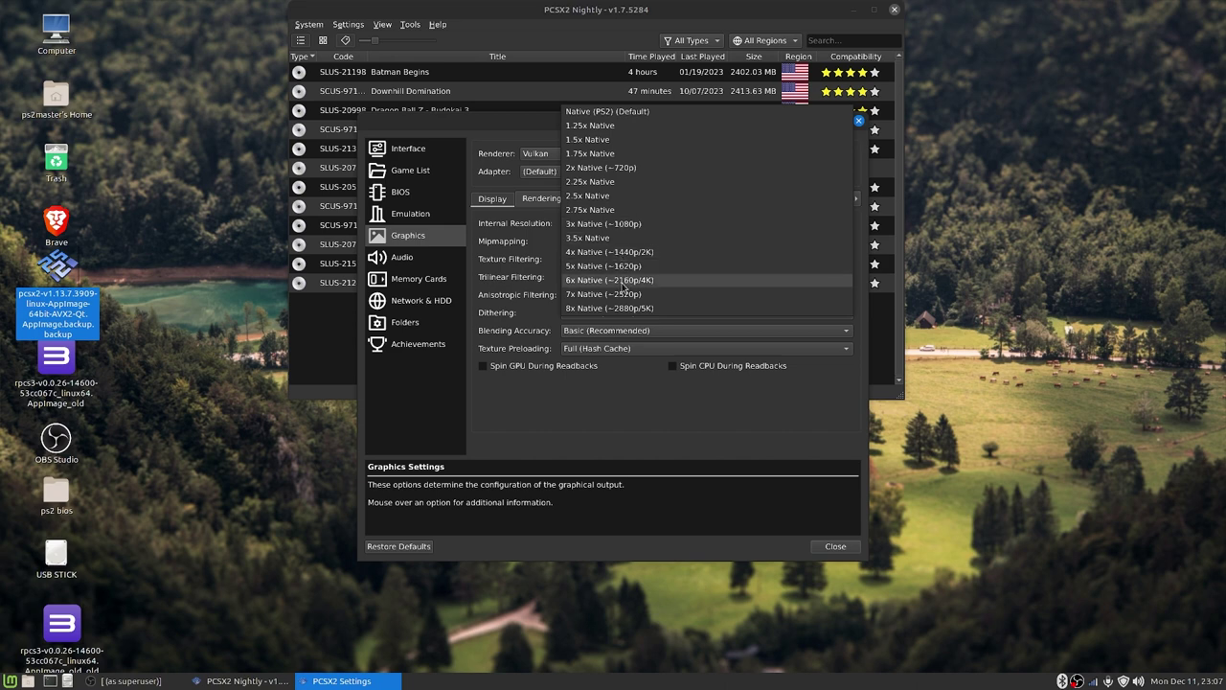
click(623, 281)
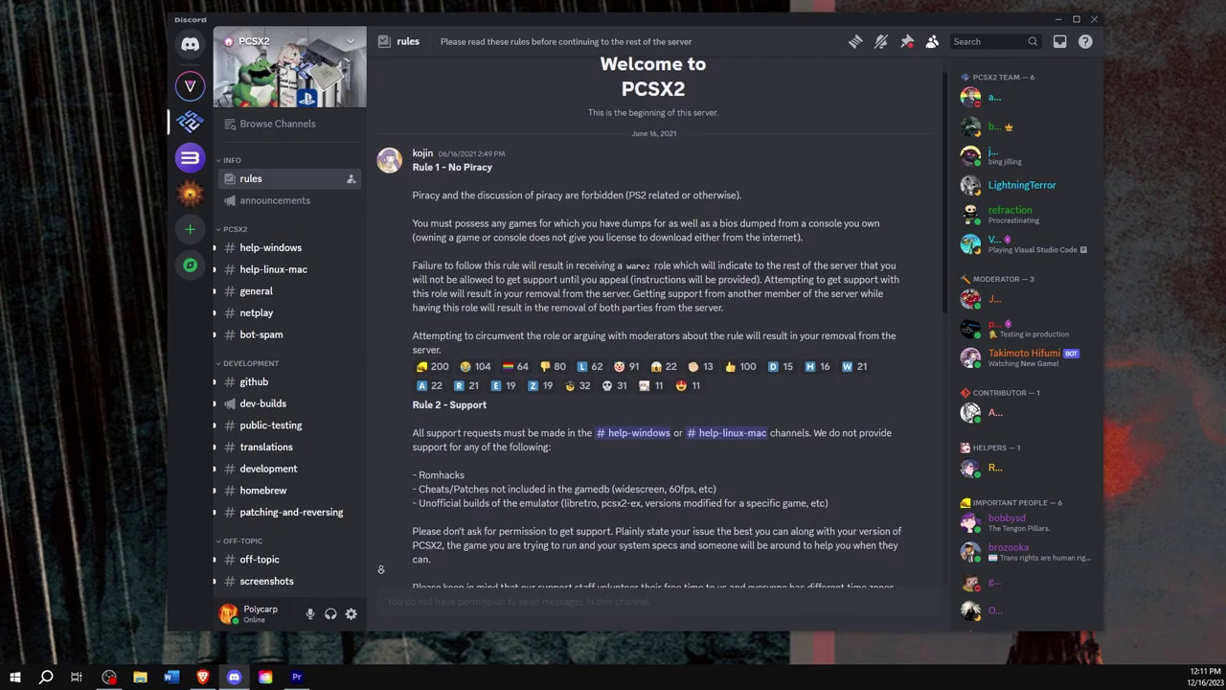
scroll(632, 383, down, 1)
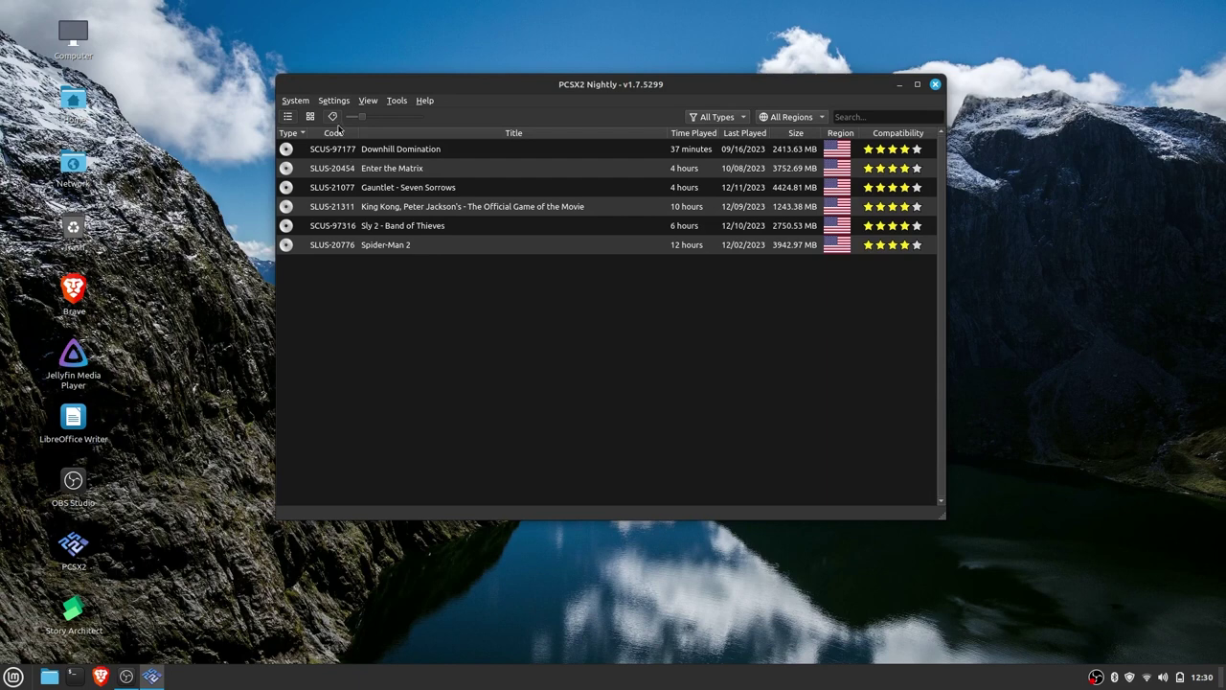
- Open the PCSX2 controller settings
click(330, 101)
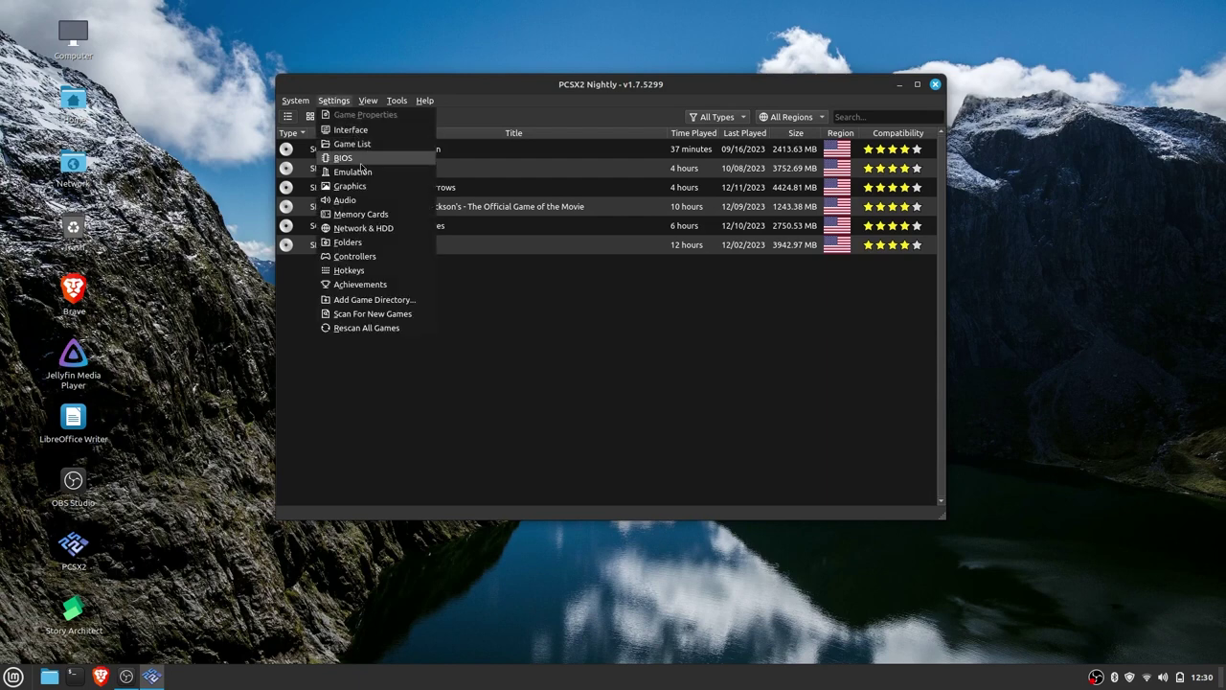
click(360, 258)
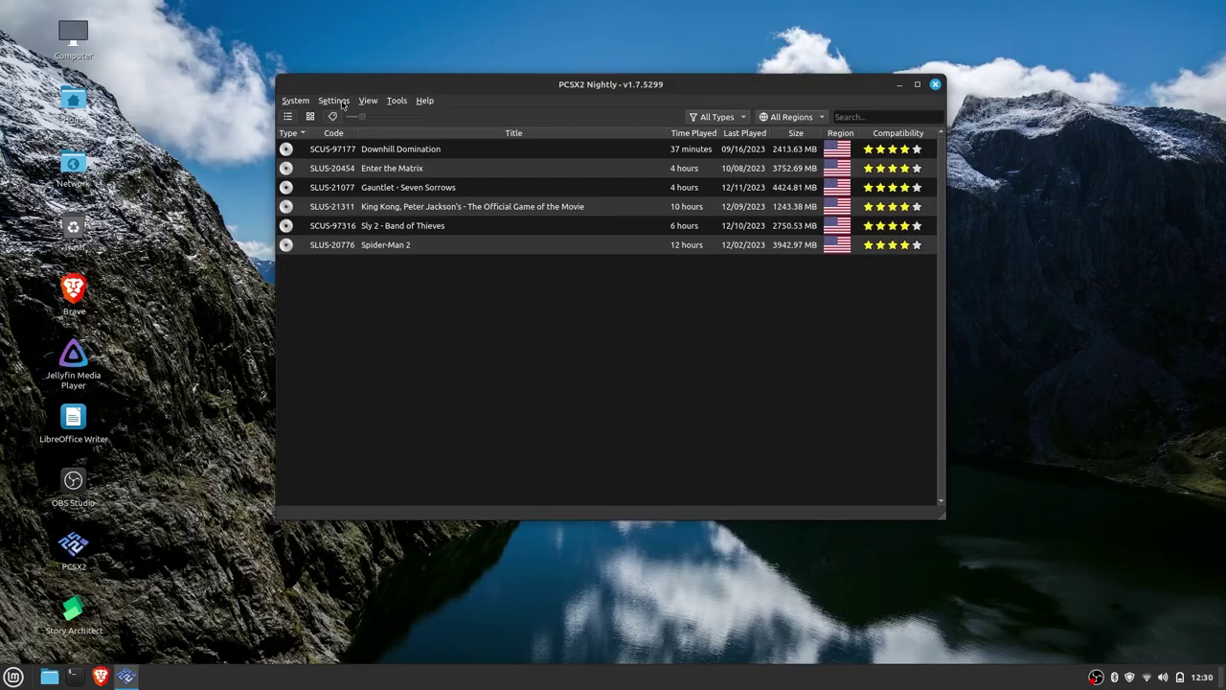
- Examine how a search directory is added in the Game List settings, browsing to Documents, and close without adding a folder
click(338, 101)
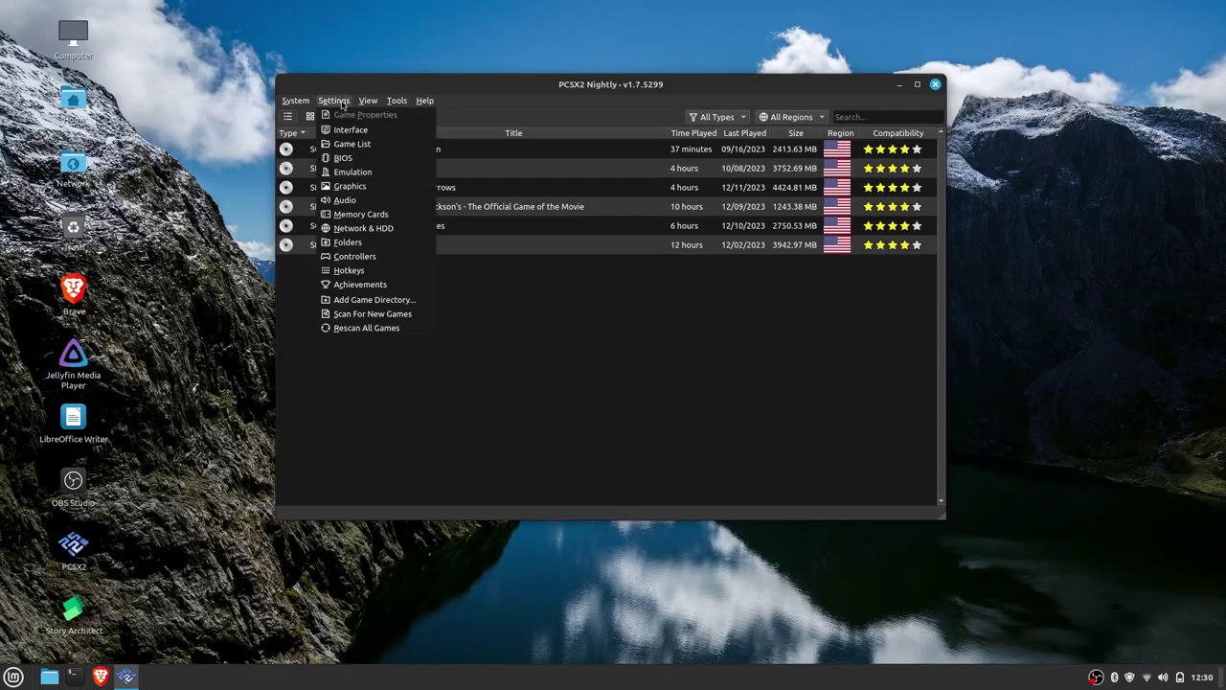
click(349, 149)
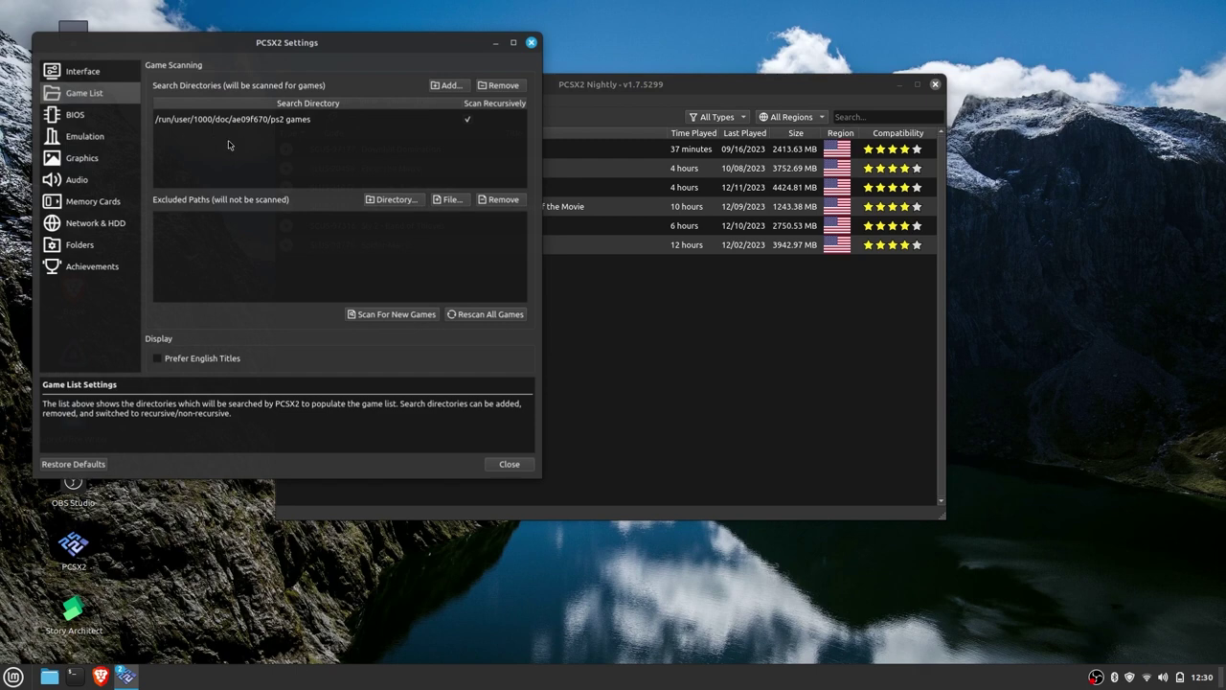
click(450, 85)
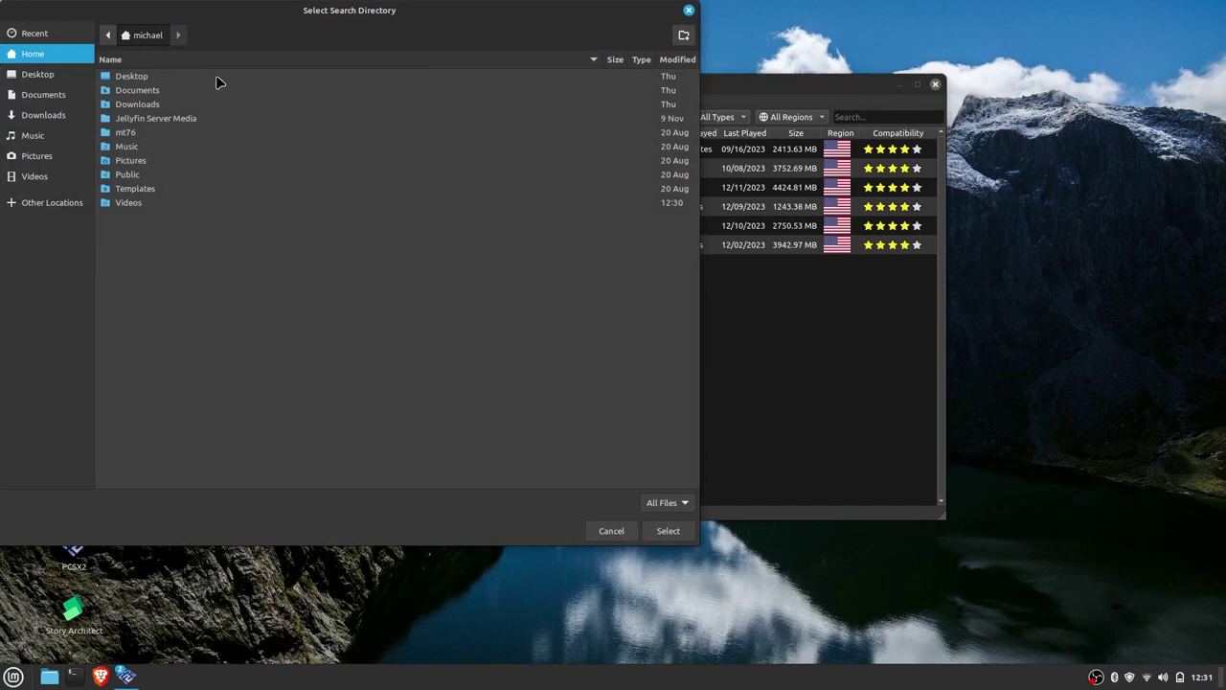
double_click(139, 89)
key(Escape)
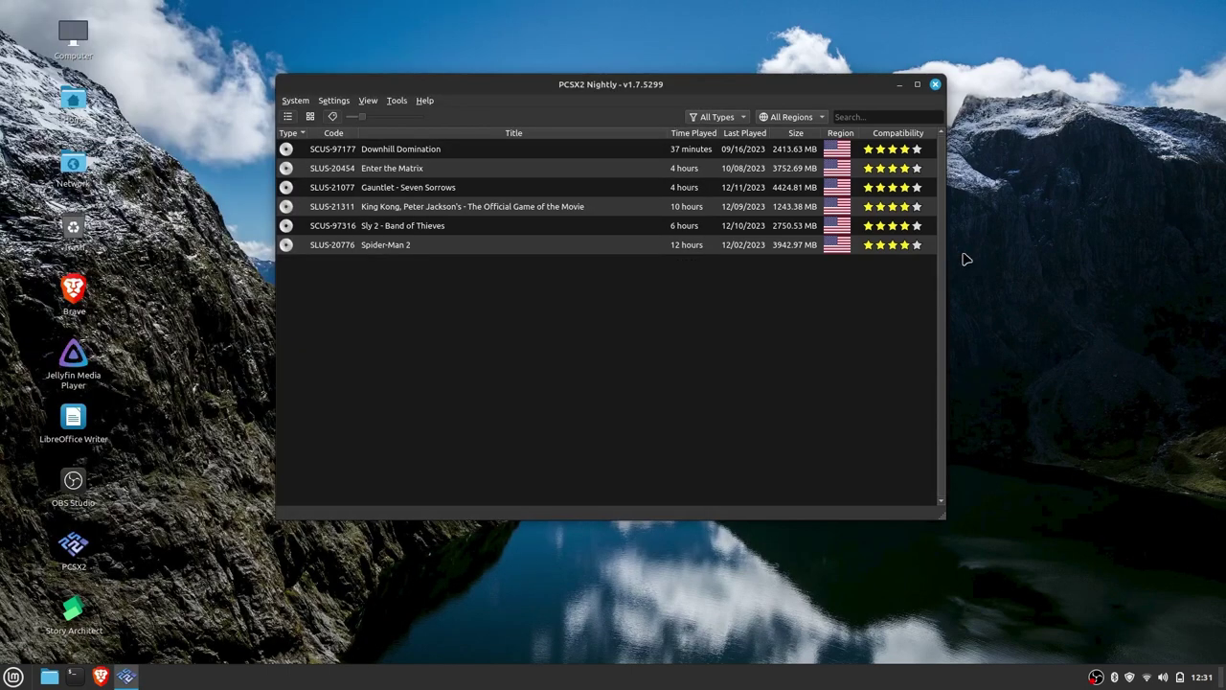